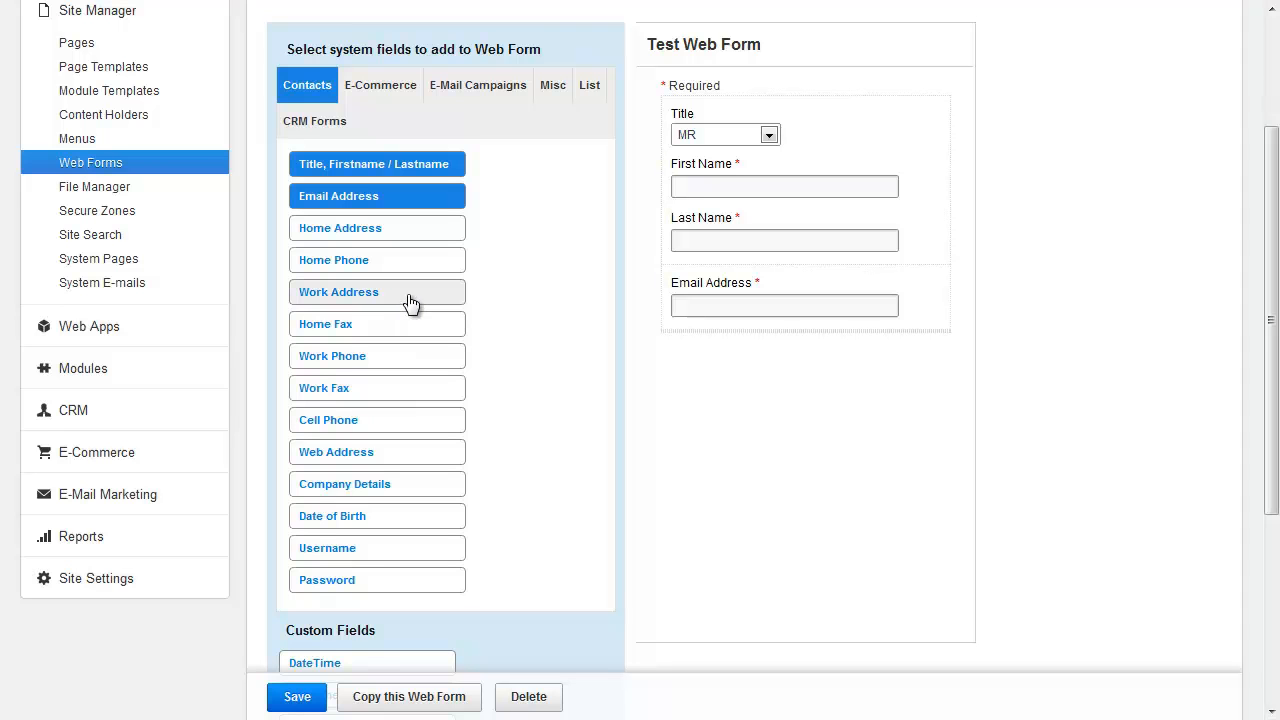
Add the Home Phone and Home Address system fields to Test Web Form, placing the address block above the phone field.
{"action": "left_click", "coordinate": [360, 264]}
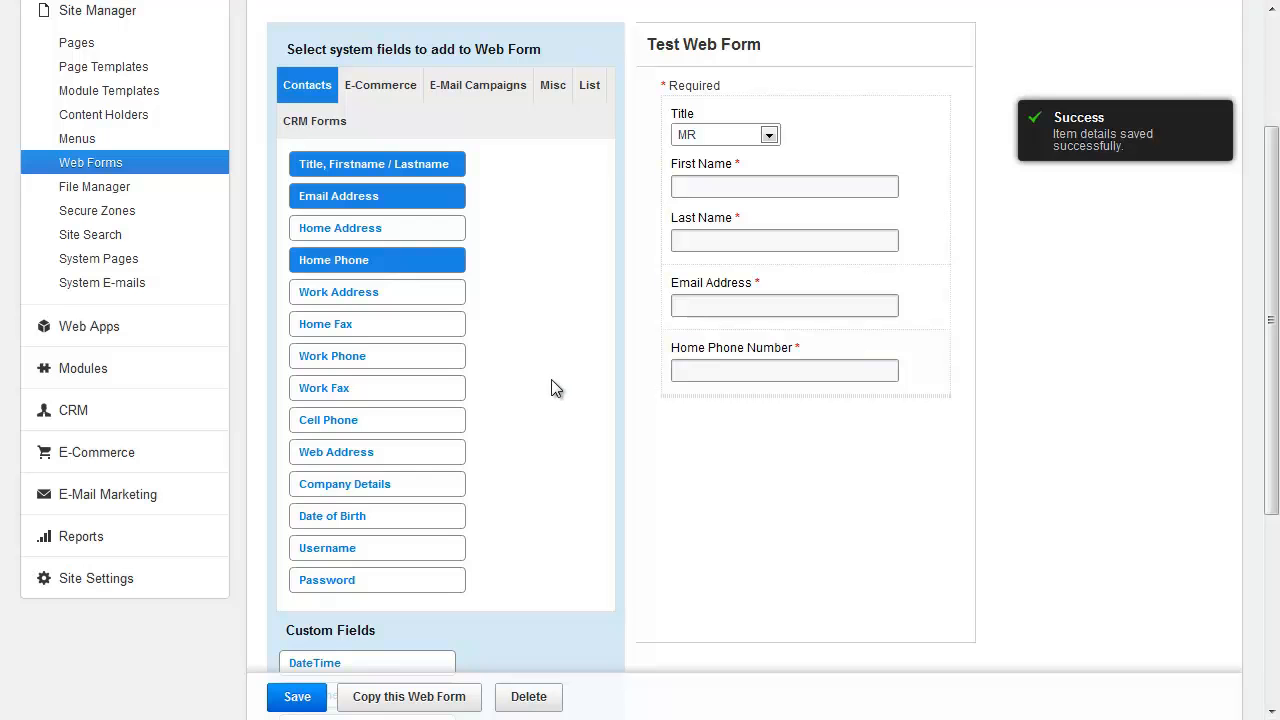
{"action": "left_click", "coordinate": [400, 230]}
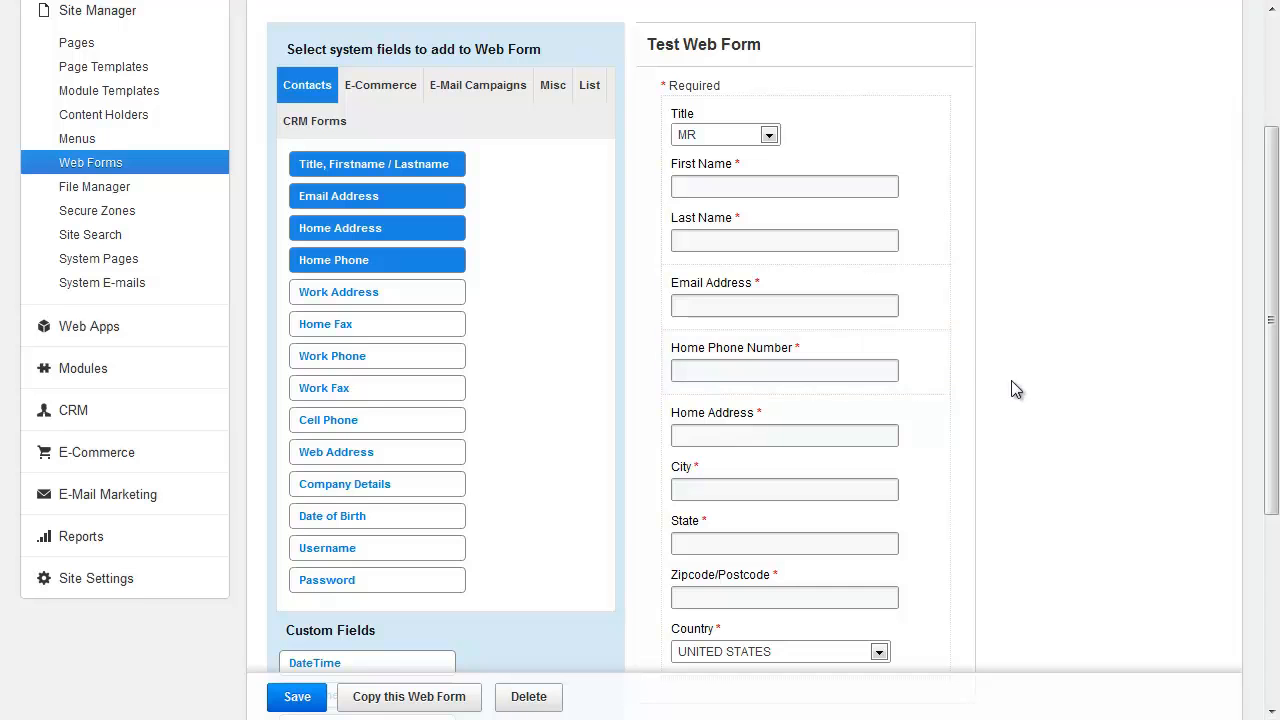
{"action": "scroll", "coordinate": [940, 386], "scroll_direction": "down", "scroll_amount": 2}
{"action": "left_click_drag", "start_coordinate": [943, 354], "coordinate": [880, 491]}
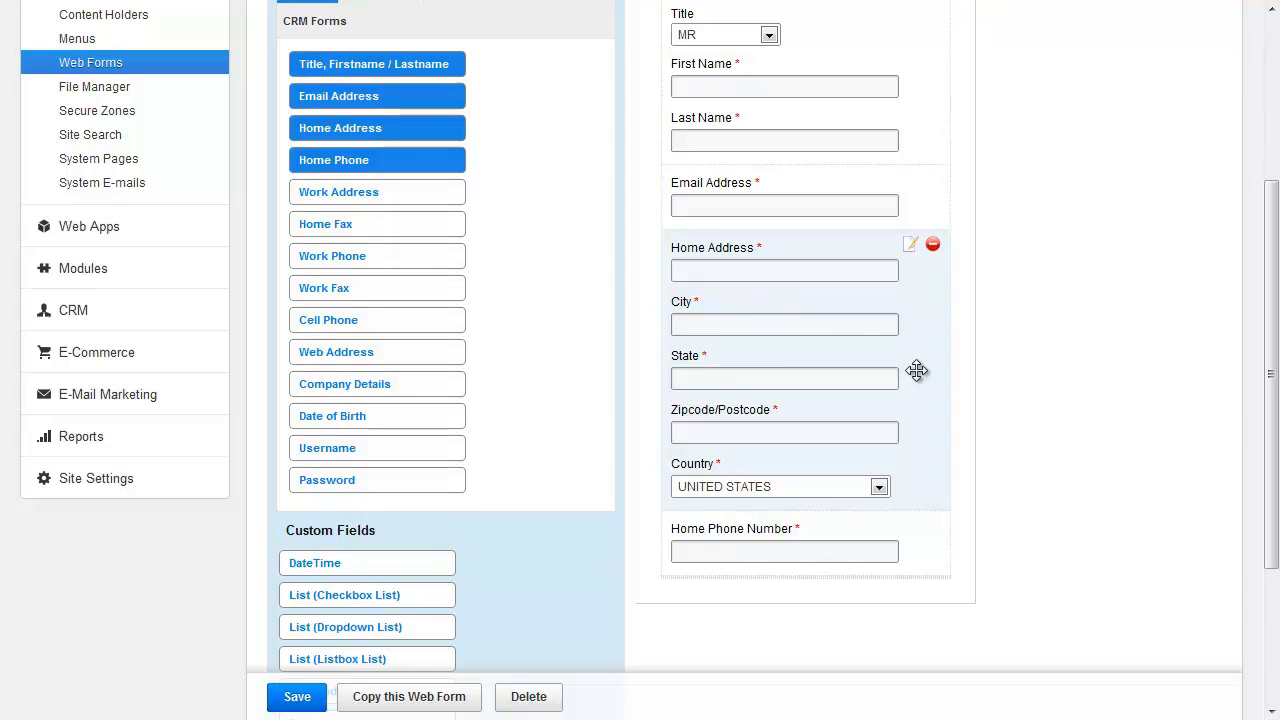
Save Test Web Form with its new fields.
{"action": "scroll", "coordinate": [1038, 380], "scroll_direction": "up", "scroll_amount": 1}
{"action": "scroll", "coordinate": [1038, 386], "scroll_direction": "down", "scroll_amount": 1}
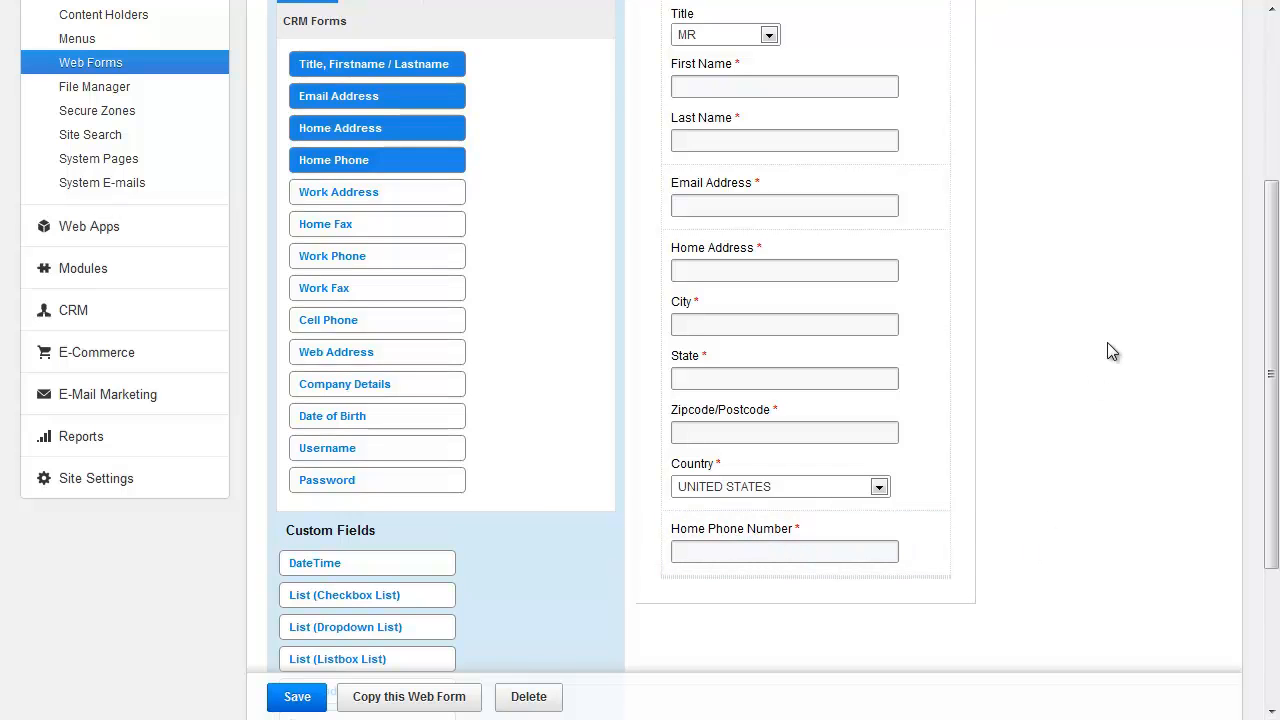
{"action": "scroll", "coordinate": [1107, 342], "scroll_direction": "up", "scroll_amount": 1}
{"action": "scroll", "coordinate": [1107, 344], "scroll_direction": "down", "scroll_amount": 1}
{"action": "left_click", "coordinate": [296, 697]}
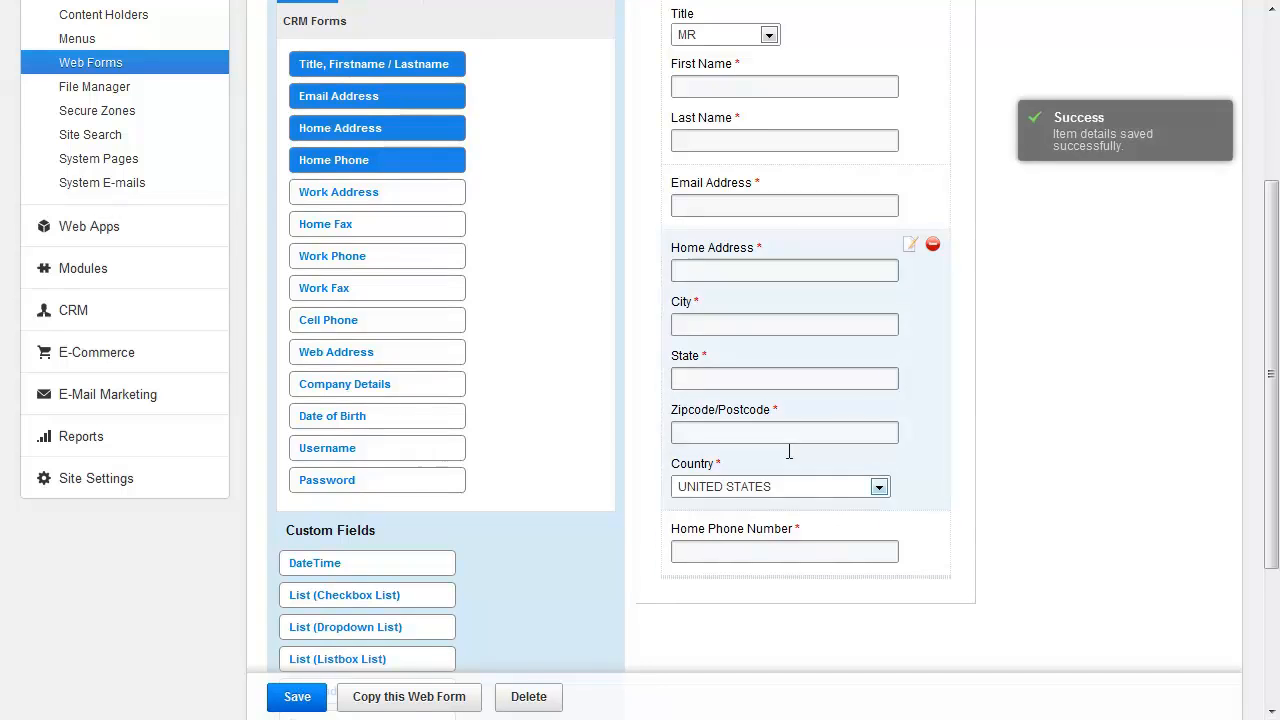
{"action": "scroll", "coordinate": [1094, 379], "scroll_direction": "up", "scroll_amount": 1}
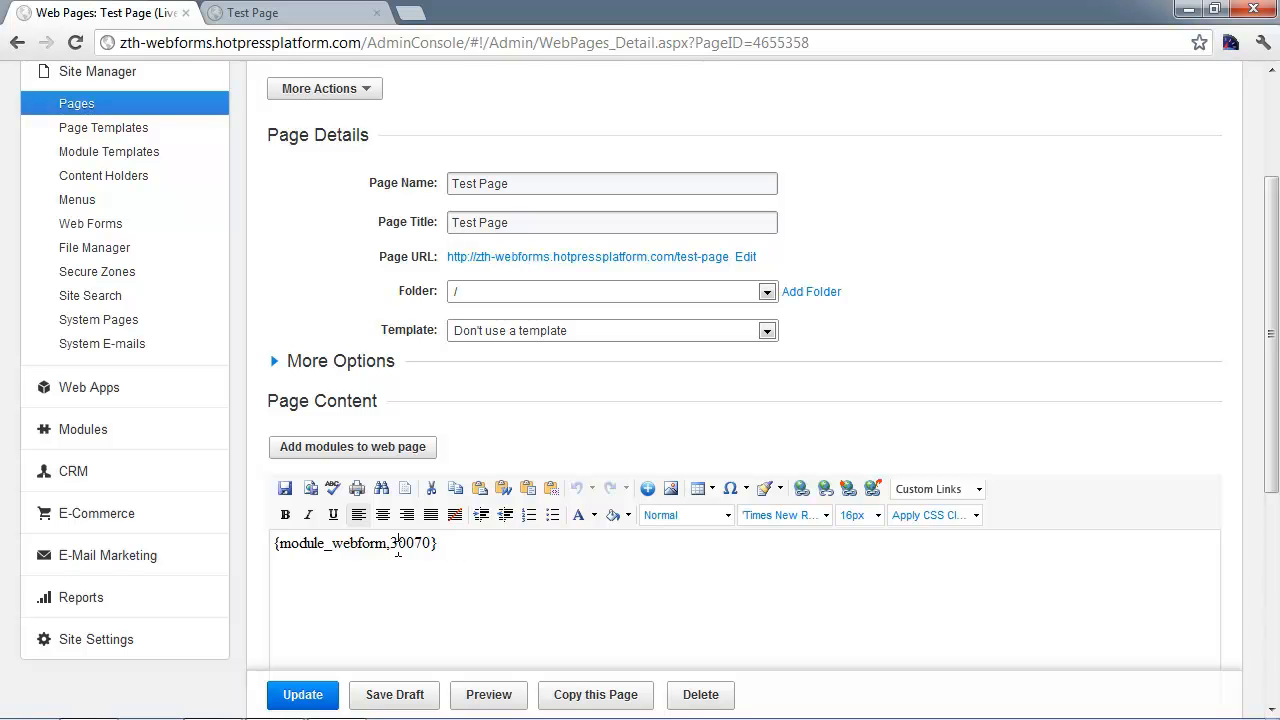
Examine the web form module tag in the content of Test Page.
{"action": "scroll", "coordinate": [497, 556], "scroll_direction": "down", "scroll_amount": 1}
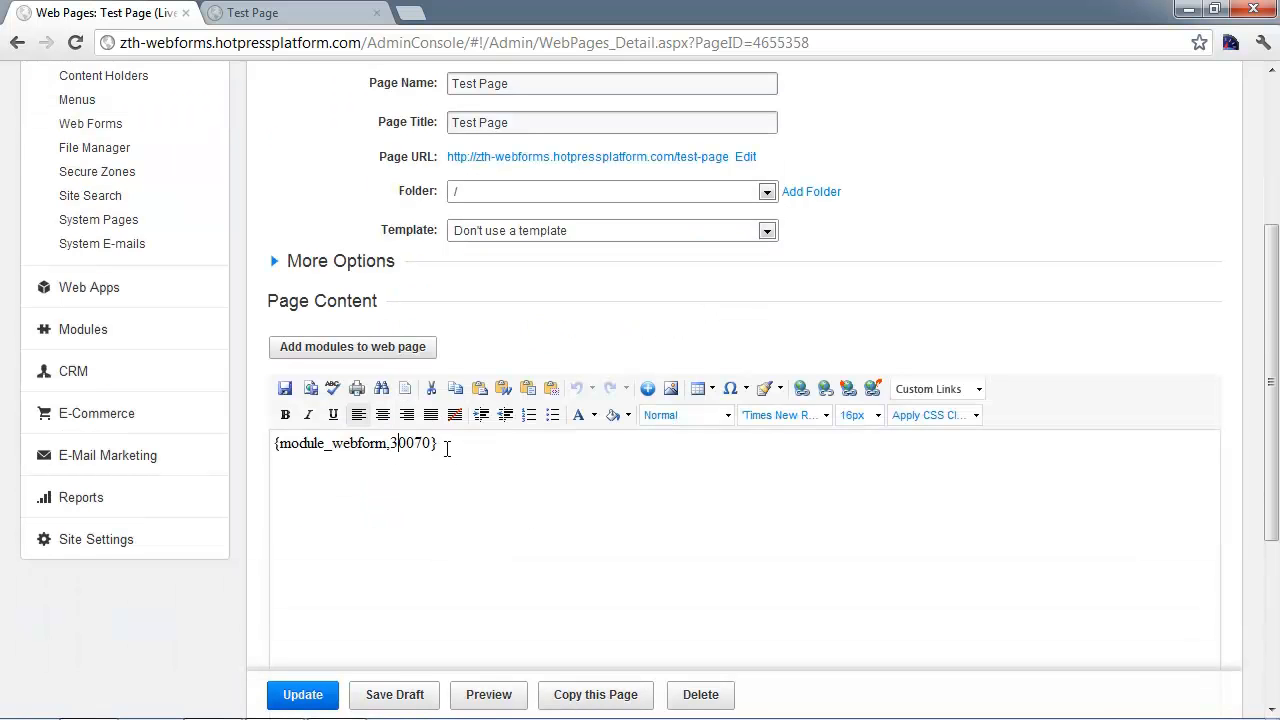
{"action": "triple_click", "coordinate": [435, 445]}
{"action": "left_click", "coordinate": [450, 448]}
{"action": "scroll", "coordinate": [97, 243], "scroll_direction": "up", "scroll_amount": 1}
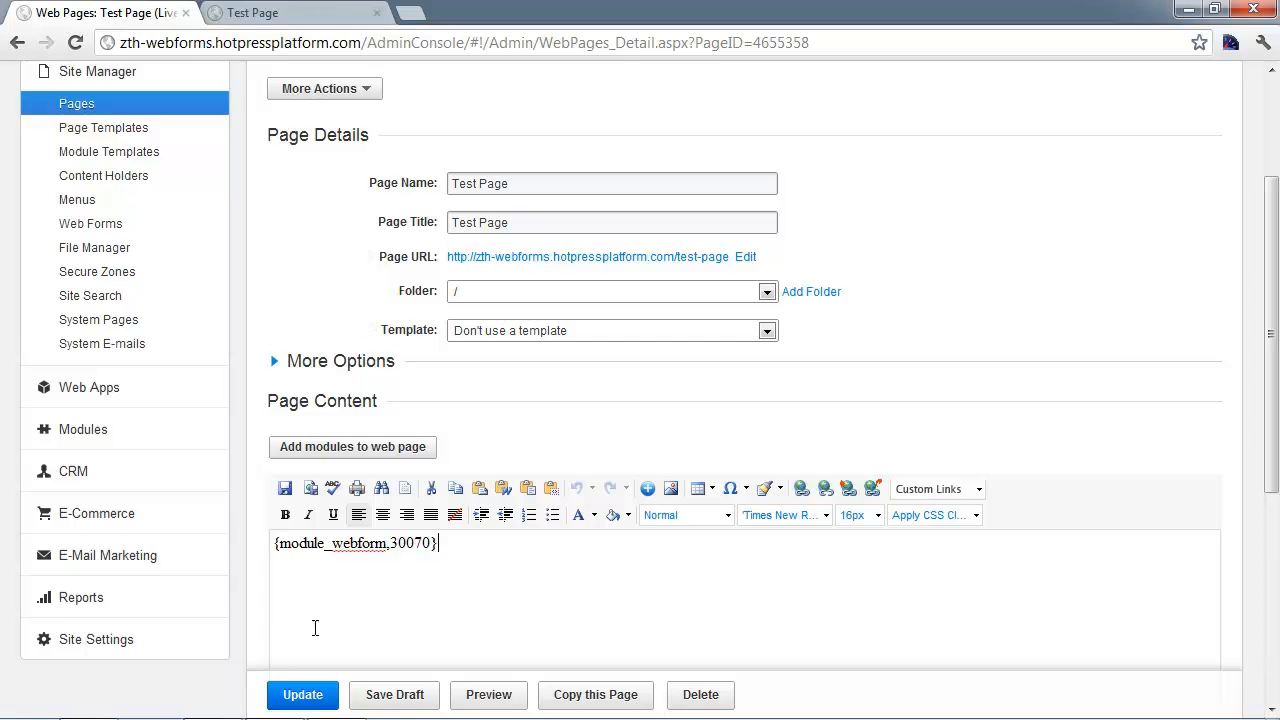
Switch to the Test Page preview and review its address and fields.
{"action": "left_click", "coordinate": [280, 14]}
{"action": "left_click", "coordinate": [333, 46]}
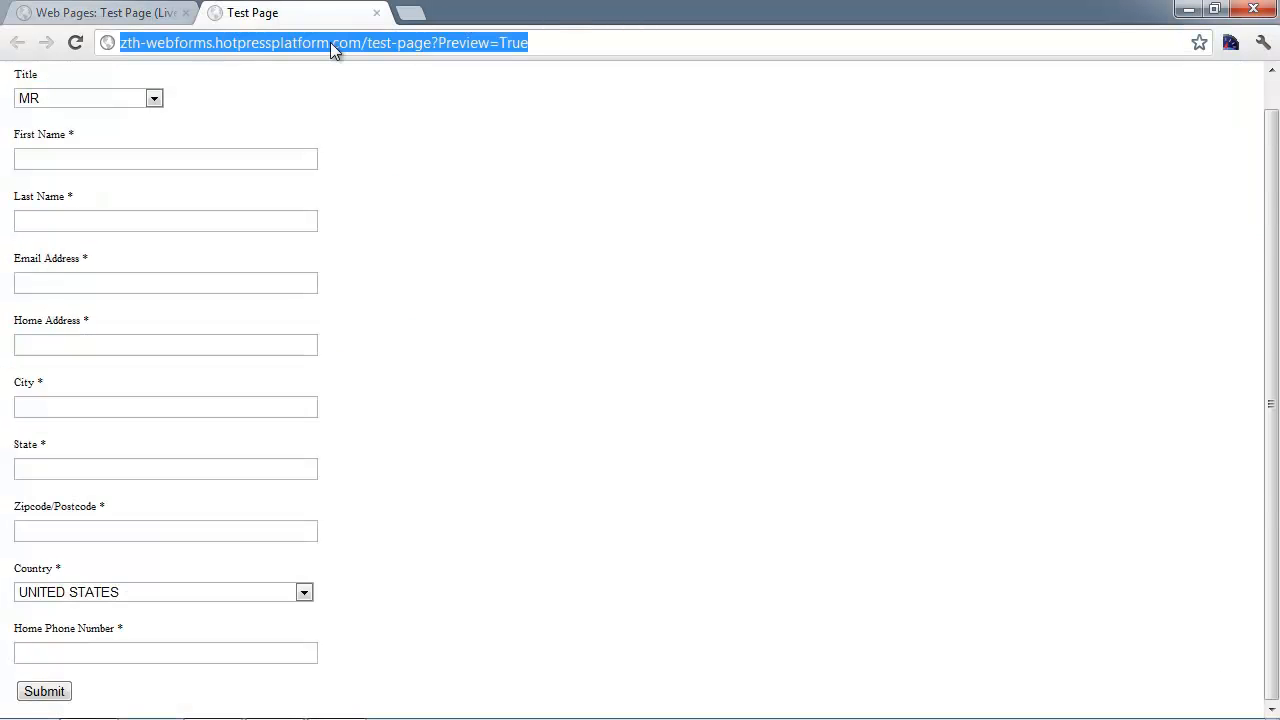
{"action": "left_click", "coordinate": [526, 186]}
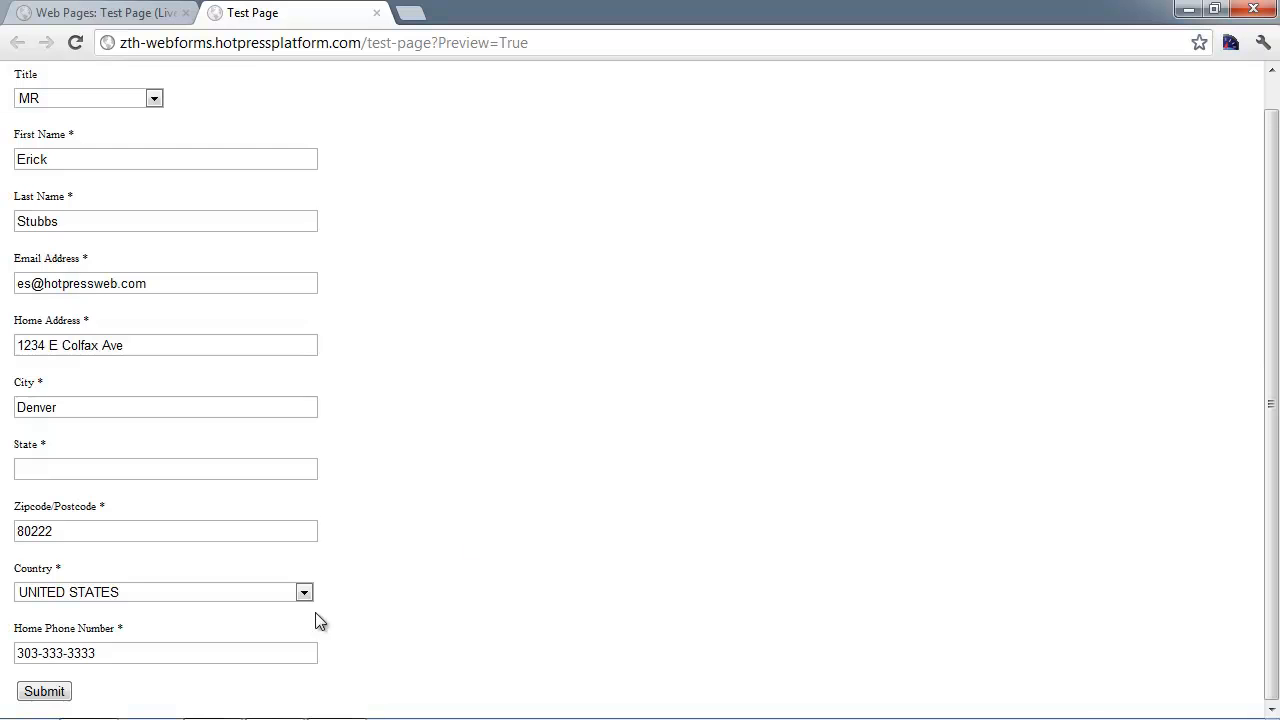
Try to submit the previewed form with State left empty, and dismiss the alert.
{"action": "mouse_move", "coordinate": [85, 700]}
{"action": "left_click", "coordinate": [62, 691]}
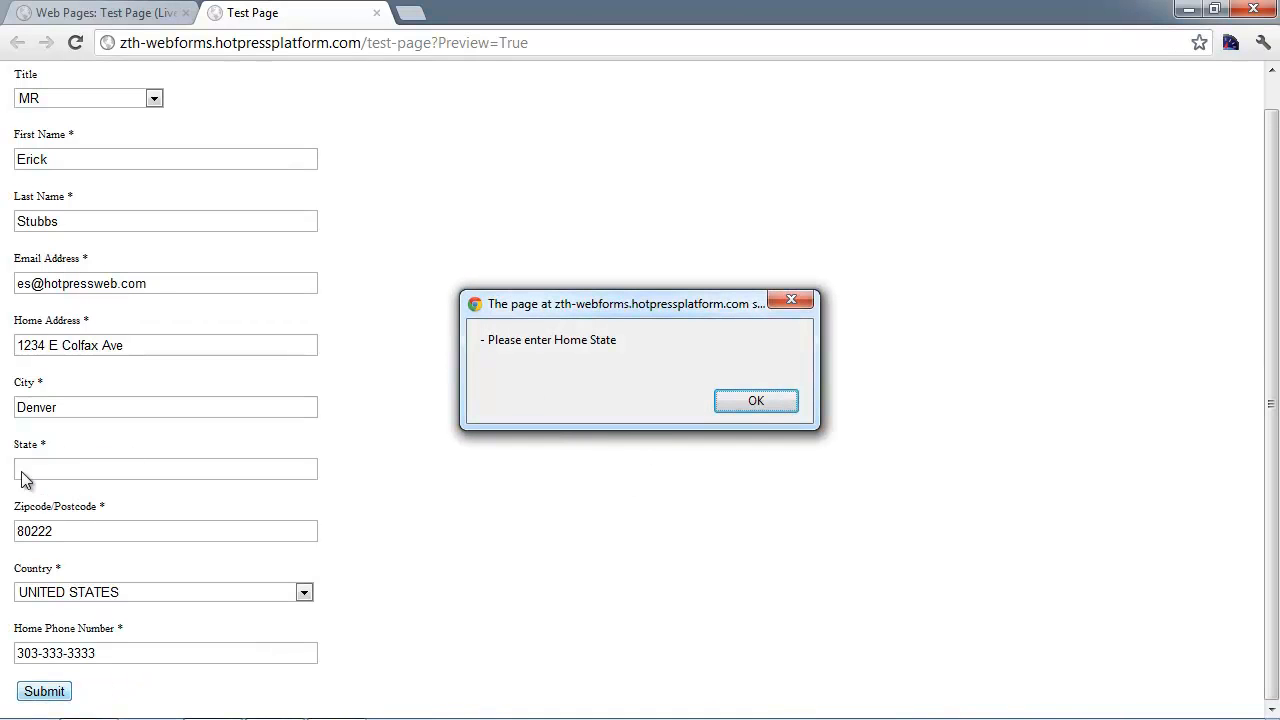
{"action": "mouse_move", "coordinate": [558, 314]}
{"action": "left_mouse_down"}
{"action": "mouse_move", "coordinate": [548, 322]}
{"action": "mouse_move", "coordinate": [573, 324]}
{"action": "left_mouse_up"}
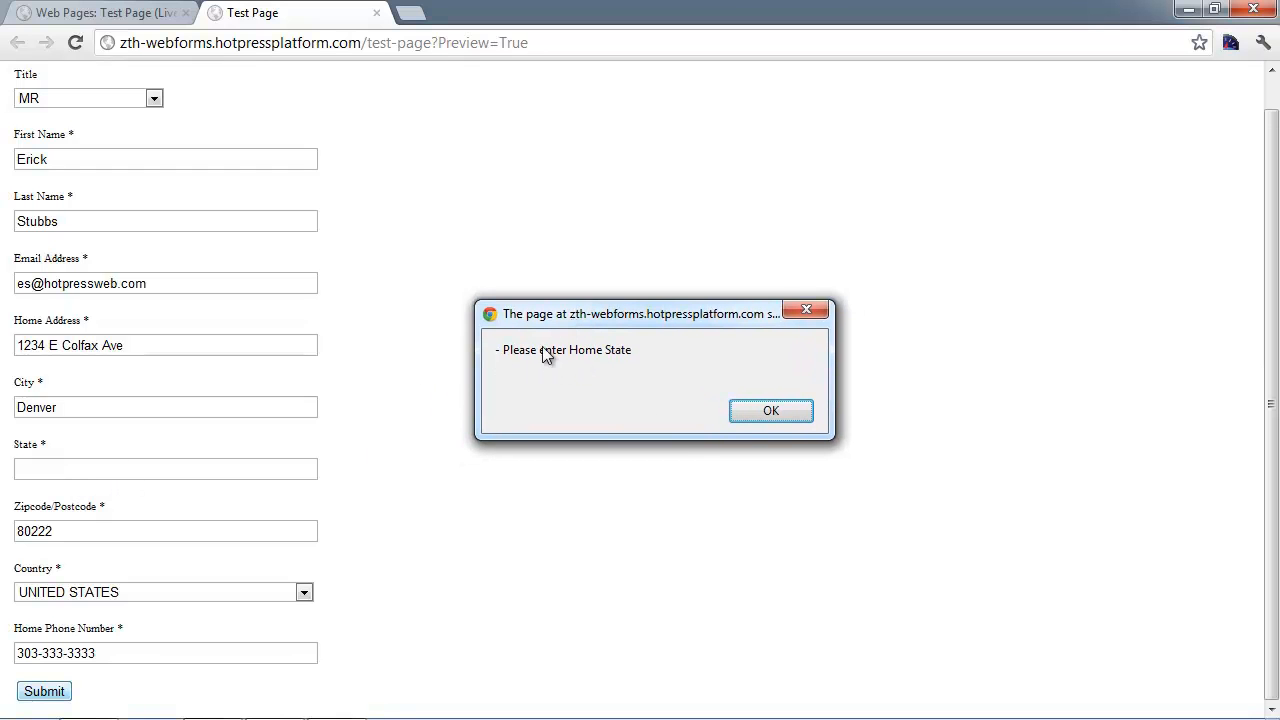
{"action": "left_click", "coordinate": [752, 420]}
Fill in the contact's home state and submit the previewed form.
{"action": "left_click", "coordinate": [129, 467]}
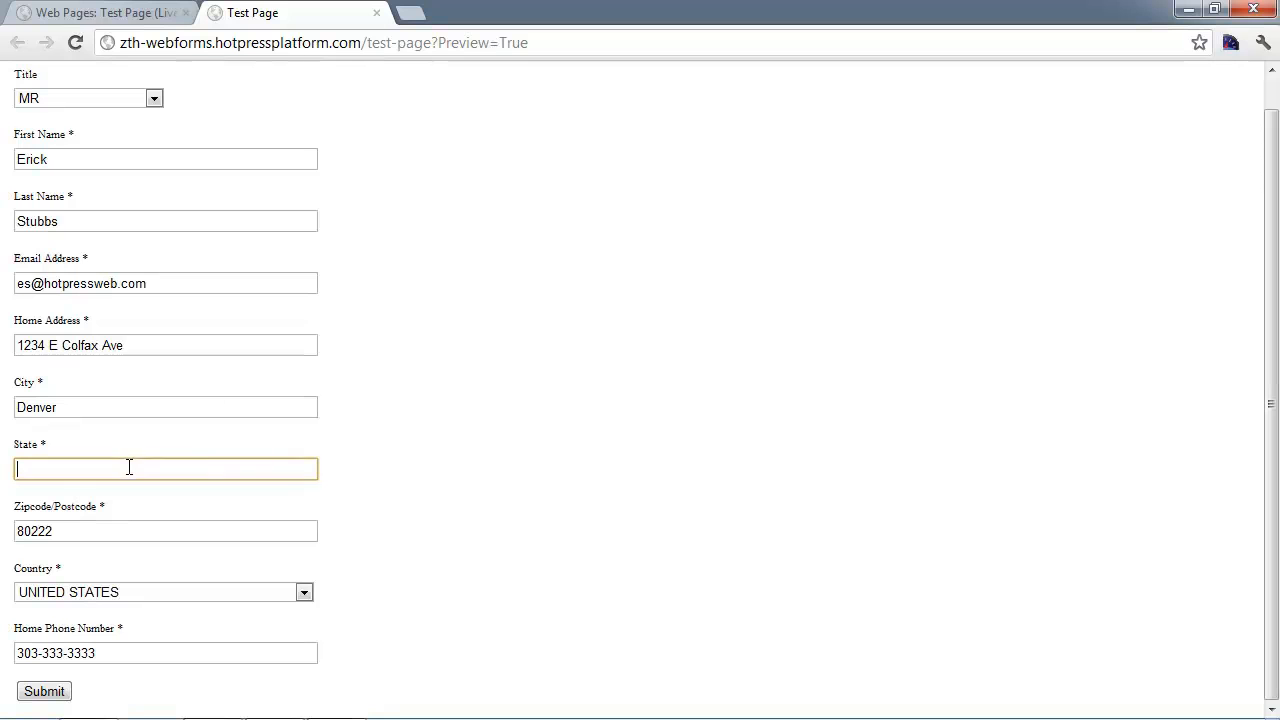
{"action": "type", "text": "CO"}
{"action": "left_click", "coordinate": [626, 447]}
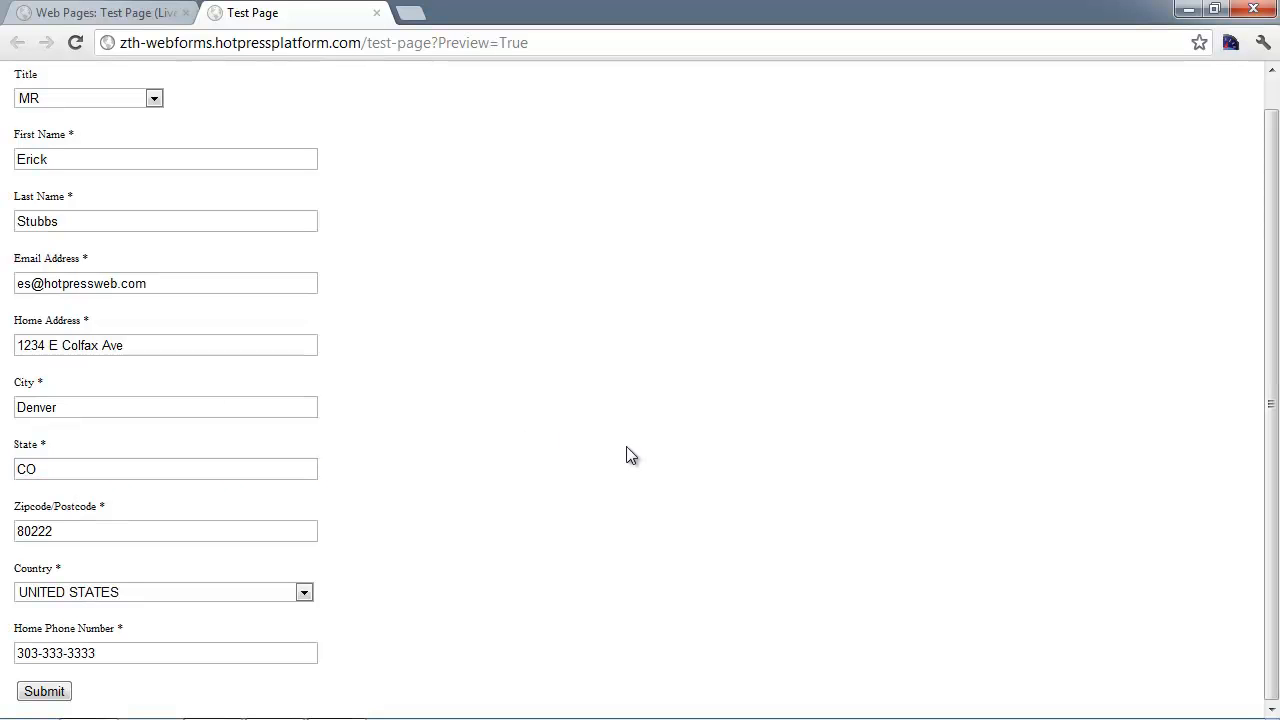
{"action": "left_click", "coordinate": [41, 692]}
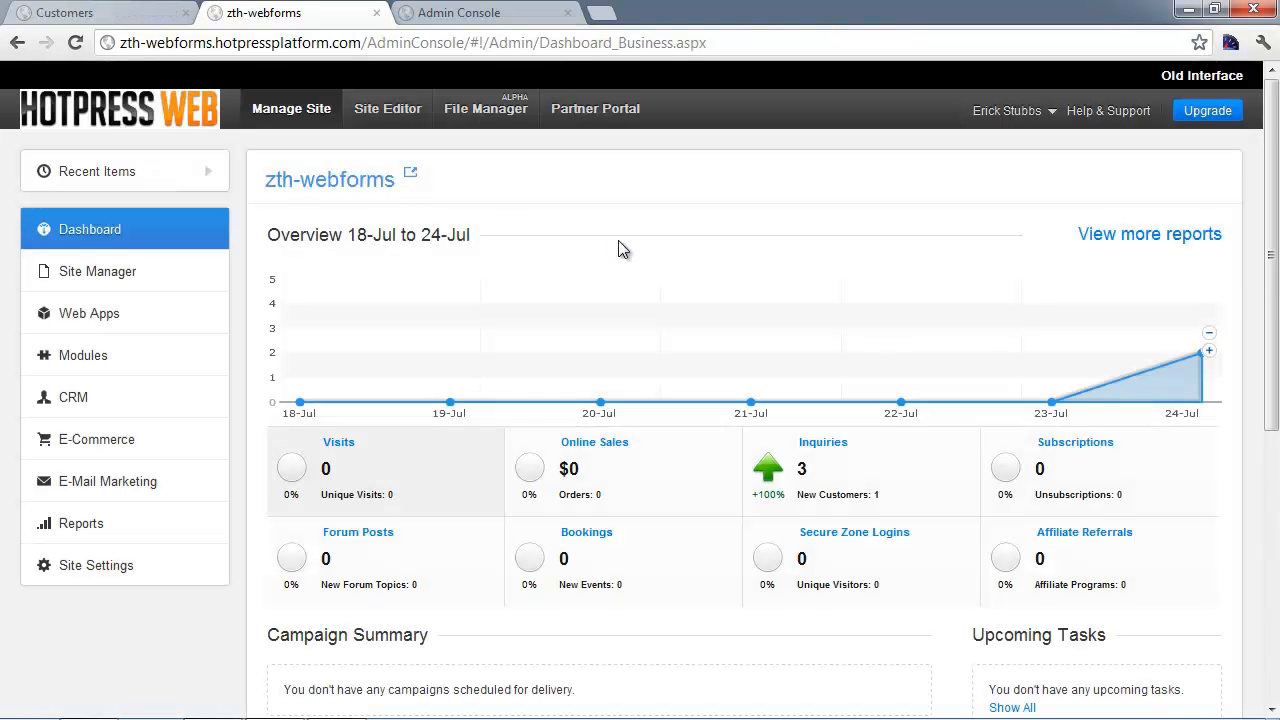
Examine the site dashboard's overview, inquiries figure and Live Feed for the form submissions.
{"action": "scroll", "coordinate": [618, 249], "scroll_direction": "down", "scroll_amount": 2}
{"action": "scroll", "coordinate": [618, 249], "scroll_direction": "up", "scroll_amount": 1}
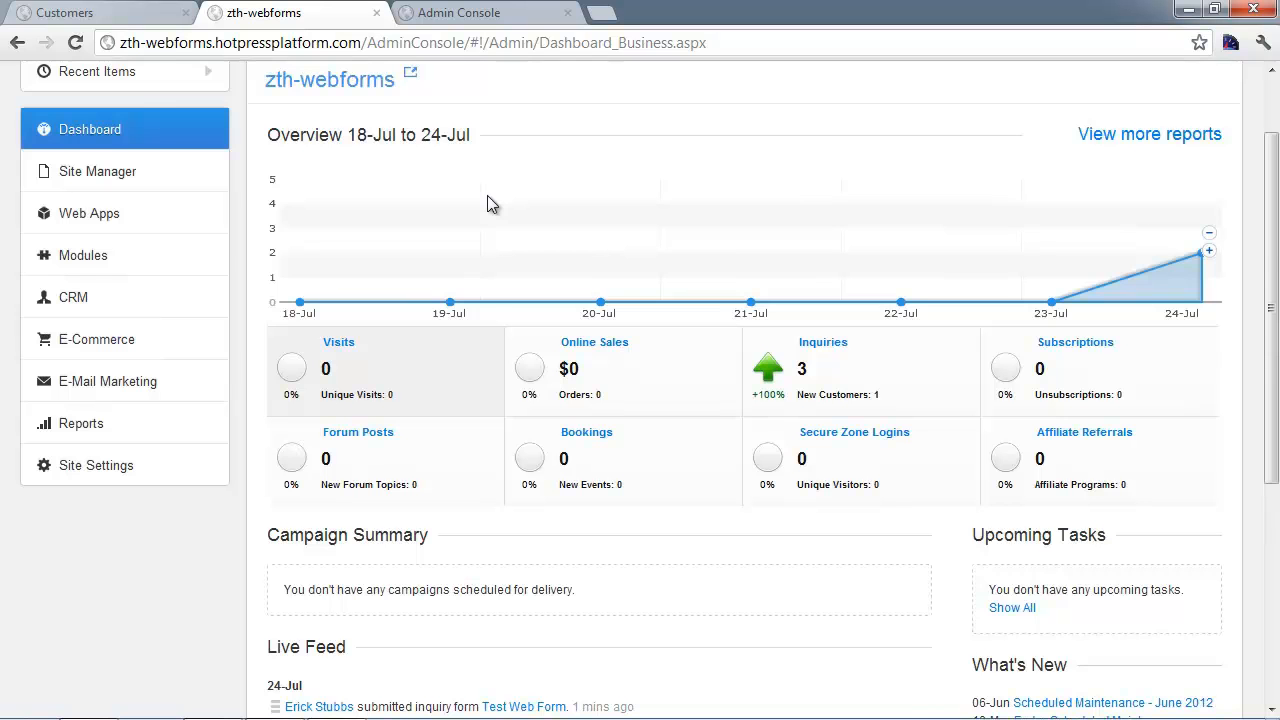
{"action": "scroll", "coordinate": [514, 203], "scroll_direction": "up", "scroll_amount": 1}
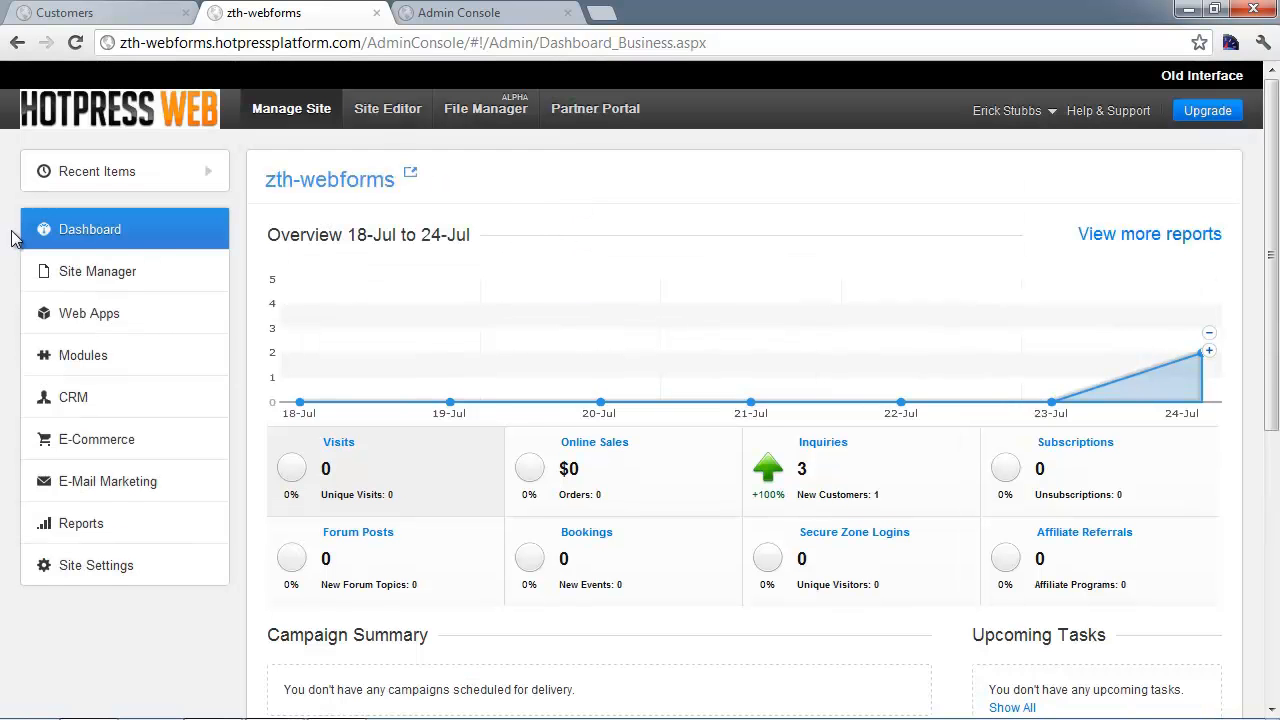
{"action": "scroll", "coordinate": [742, 306], "scroll_direction": "down", "scroll_amount": 1}
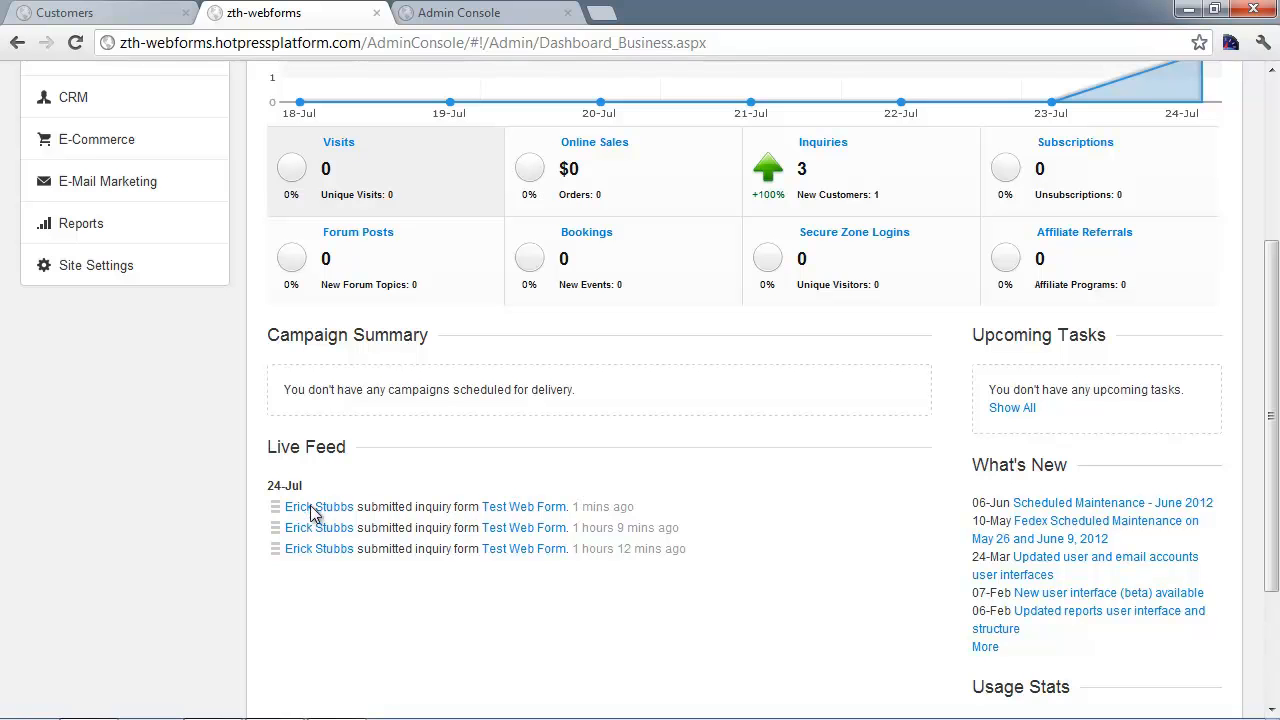
{"action": "scroll", "coordinate": [303, 516], "scroll_direction": "down", "scroll_amount": 2}
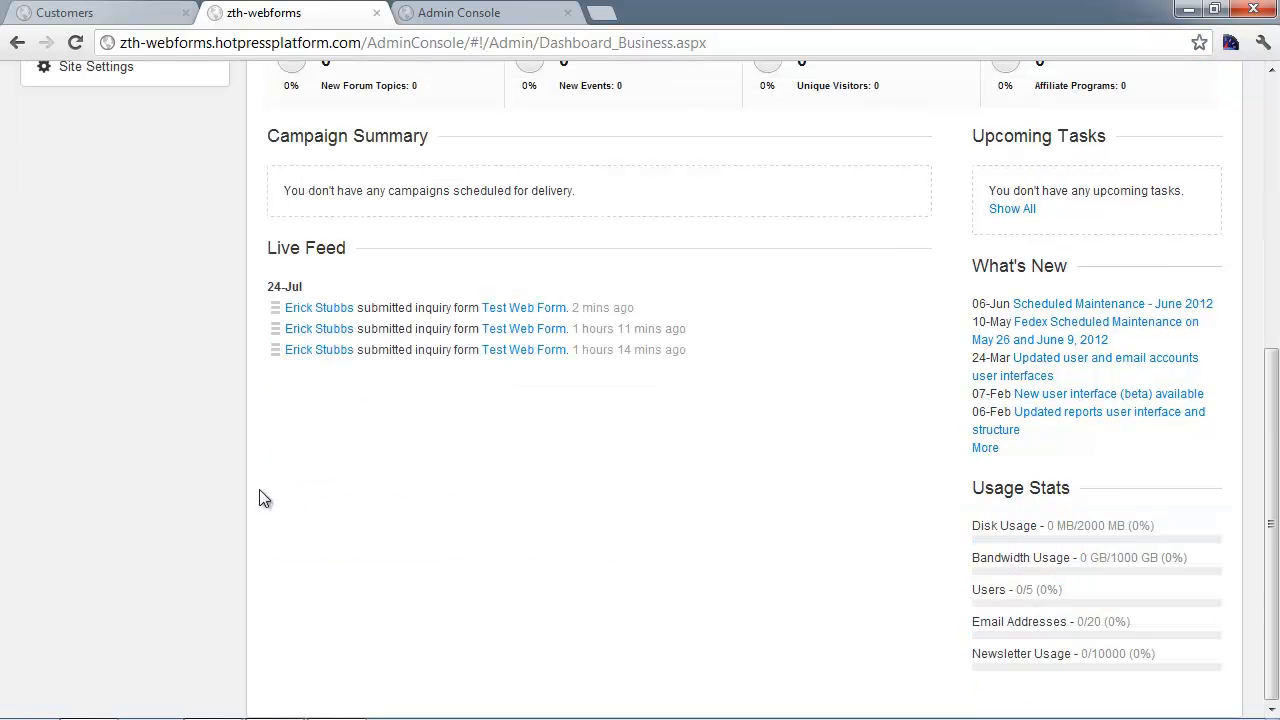
{"action": "scroll", "coordinate": [300, 412], "scroll_direction": "up", "scroll_amount": 1}
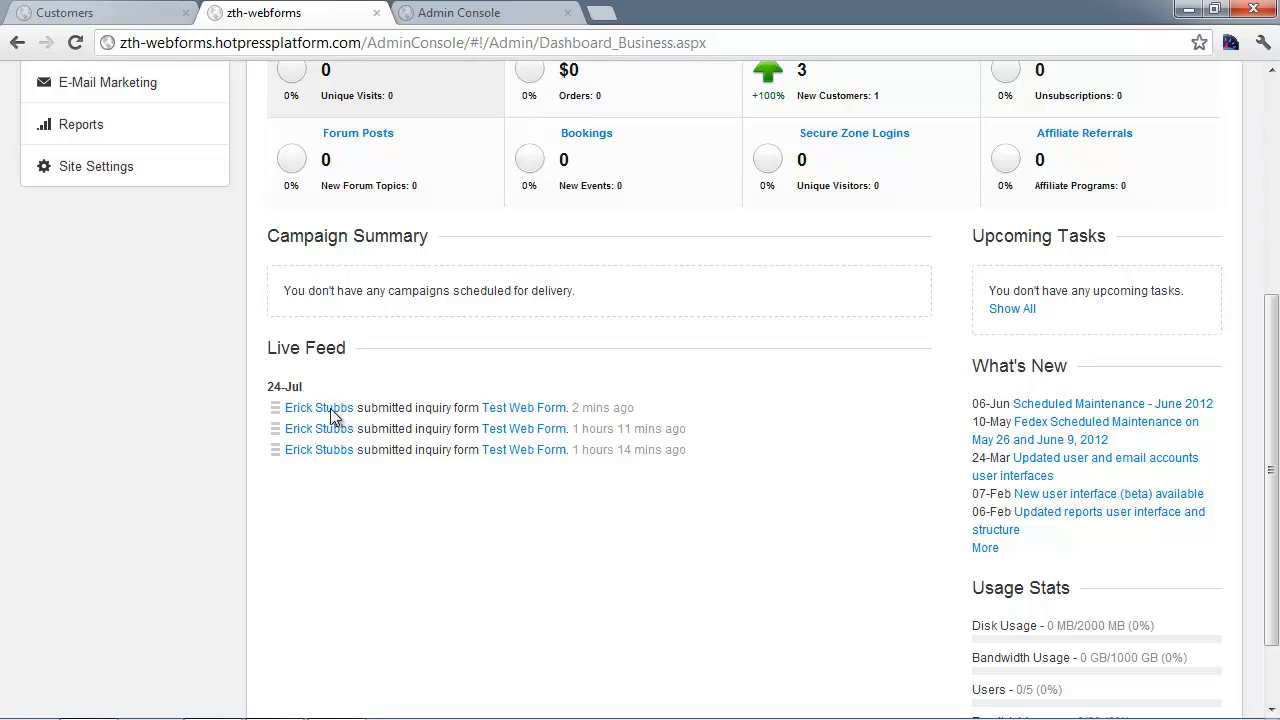
{"action": "scroll", "coordinate": [438, 422], "scroll_direction": "up", "scroll_amount": 1}
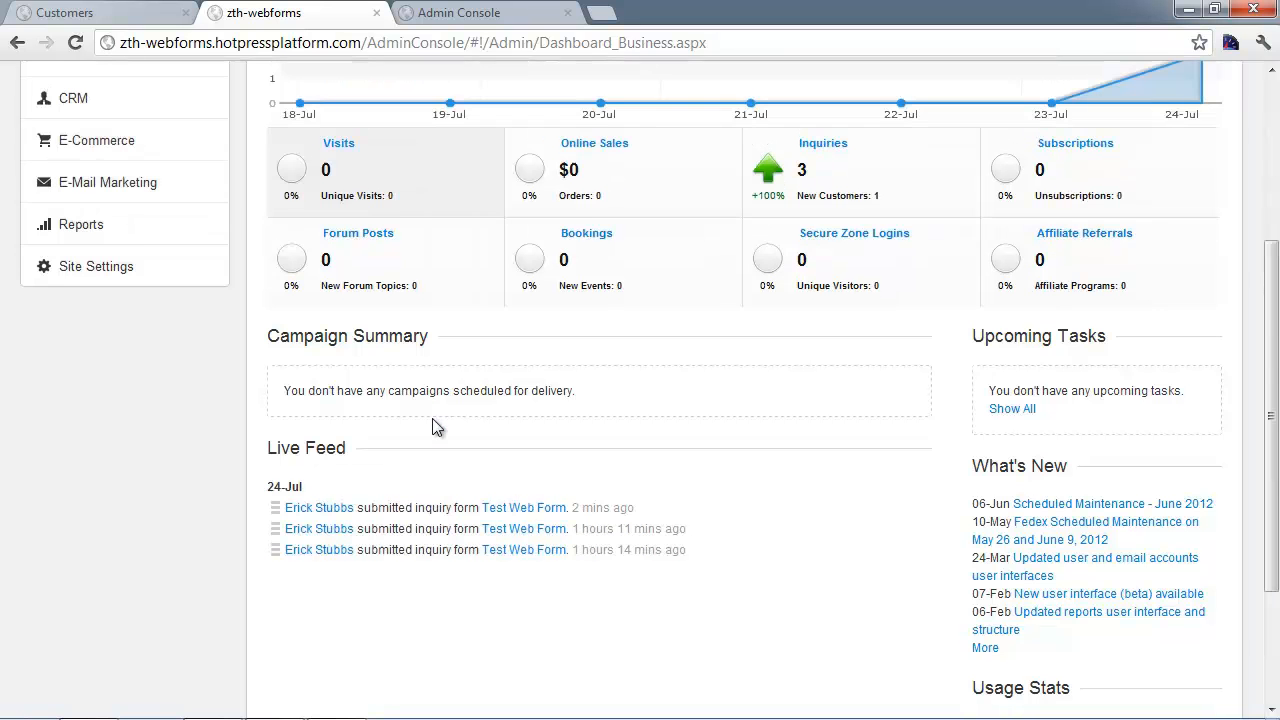
{"action": "scroll", "coordinate": [422, 482], "scroll_direction": "up", "scroll_amount": 1}
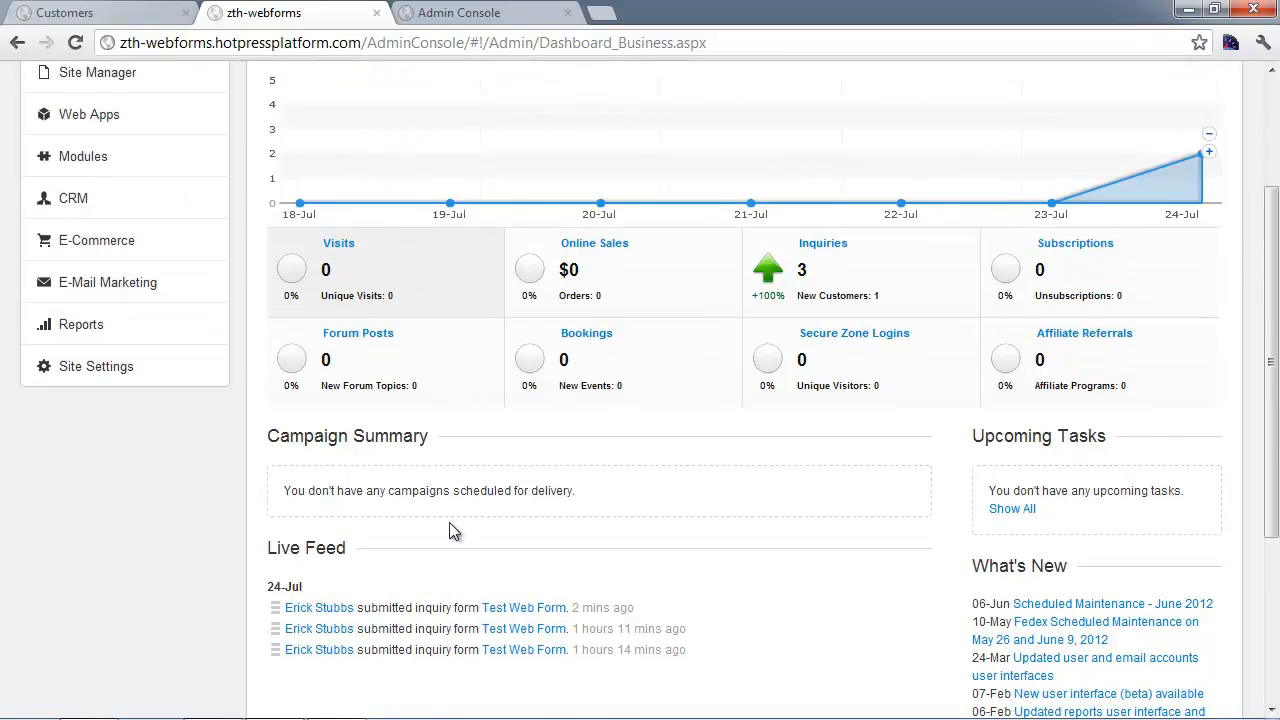
{"action": "scroll", "coordinate": [449, 522], "scroll_direction": "up", "scroll_amount": 2}
{"action": "scroll", "coordinate": [469, 528], "scroll_direction": "down", "scroll_amount": 1}
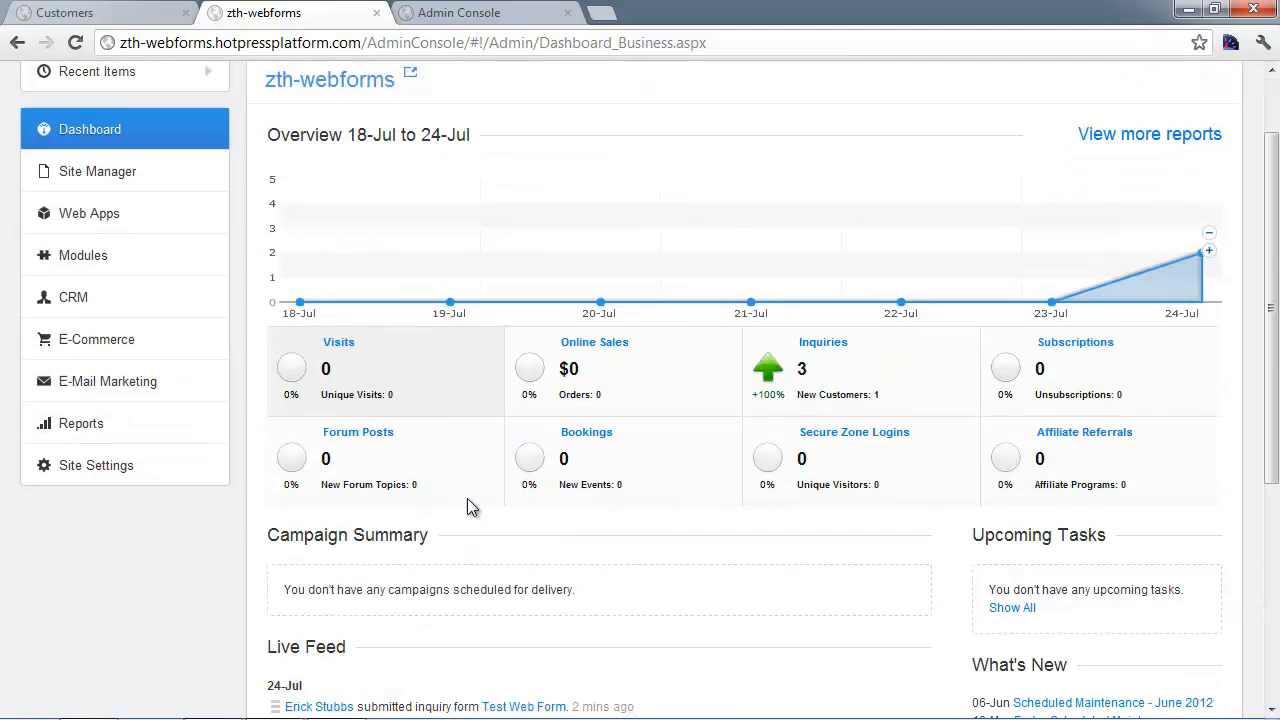
Show the CRM customer list and reset its filters to default.
{"action": "left_click", "coordinate": [140, 11]}
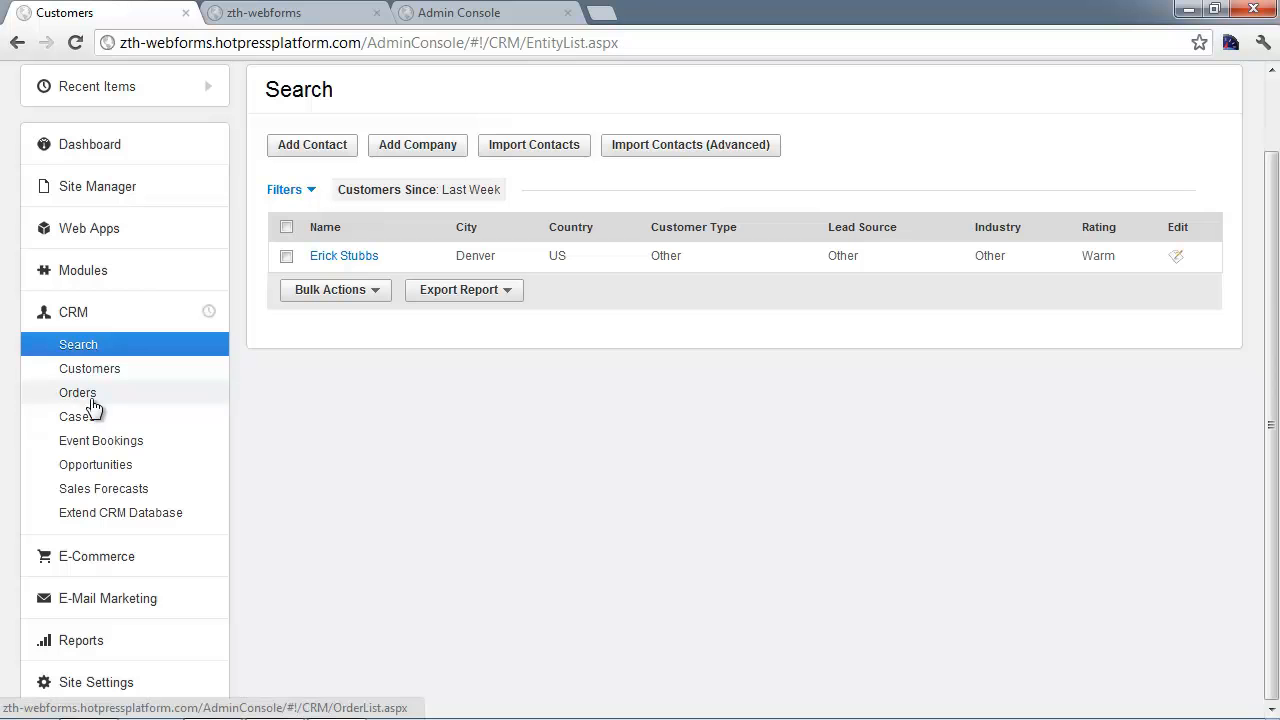
{"action": "left_click", "coordinate": [109, 371]}
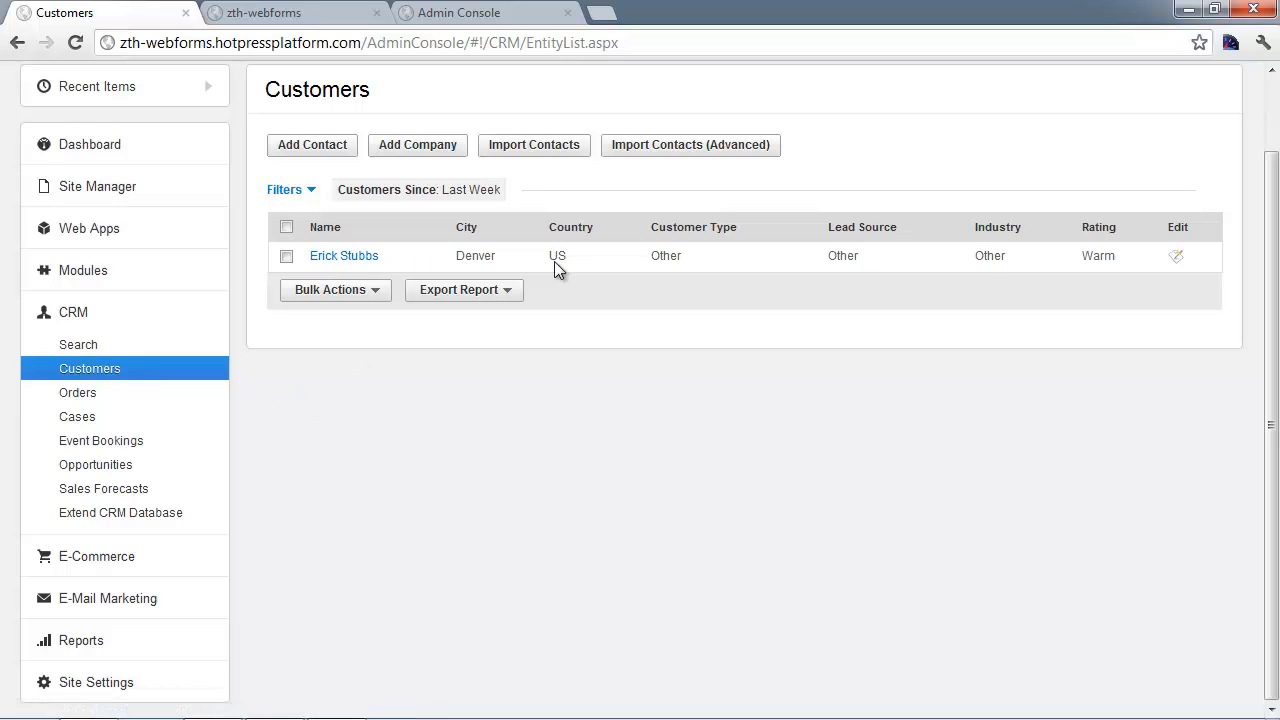
{"action": "left_click", "coordinate": [312, 192]}
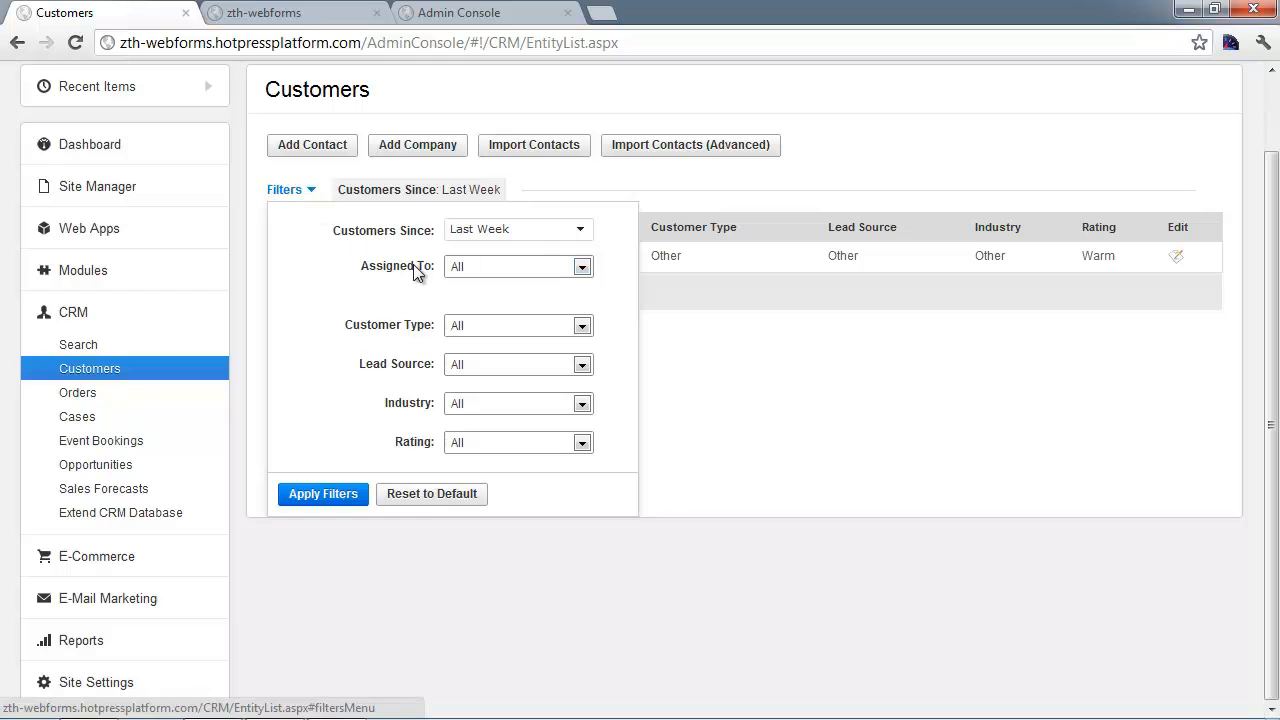
{"action": "left_click", "coordinate": [392, 496]}
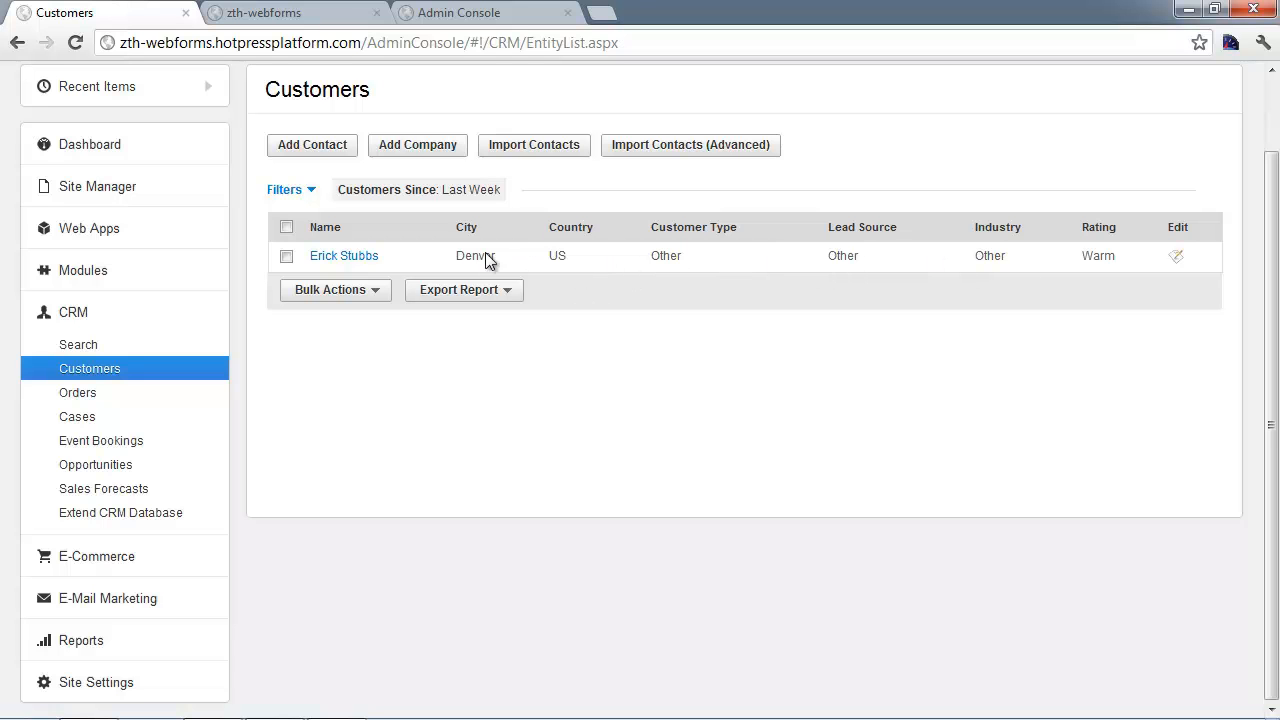
Search the CRM for the customer by e-mail address.
{"action": "left_click", "coordinate": [365, 10]}
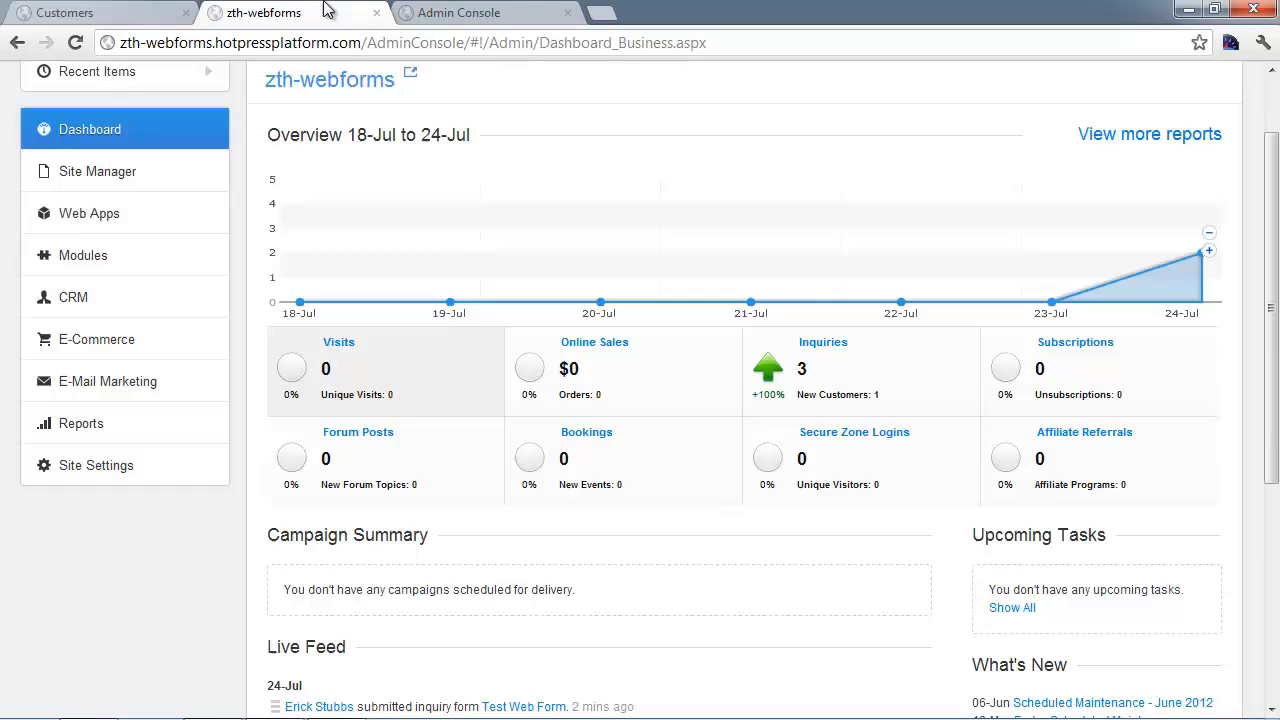
{"action": "left_click", "coordinate": [400, 10]}
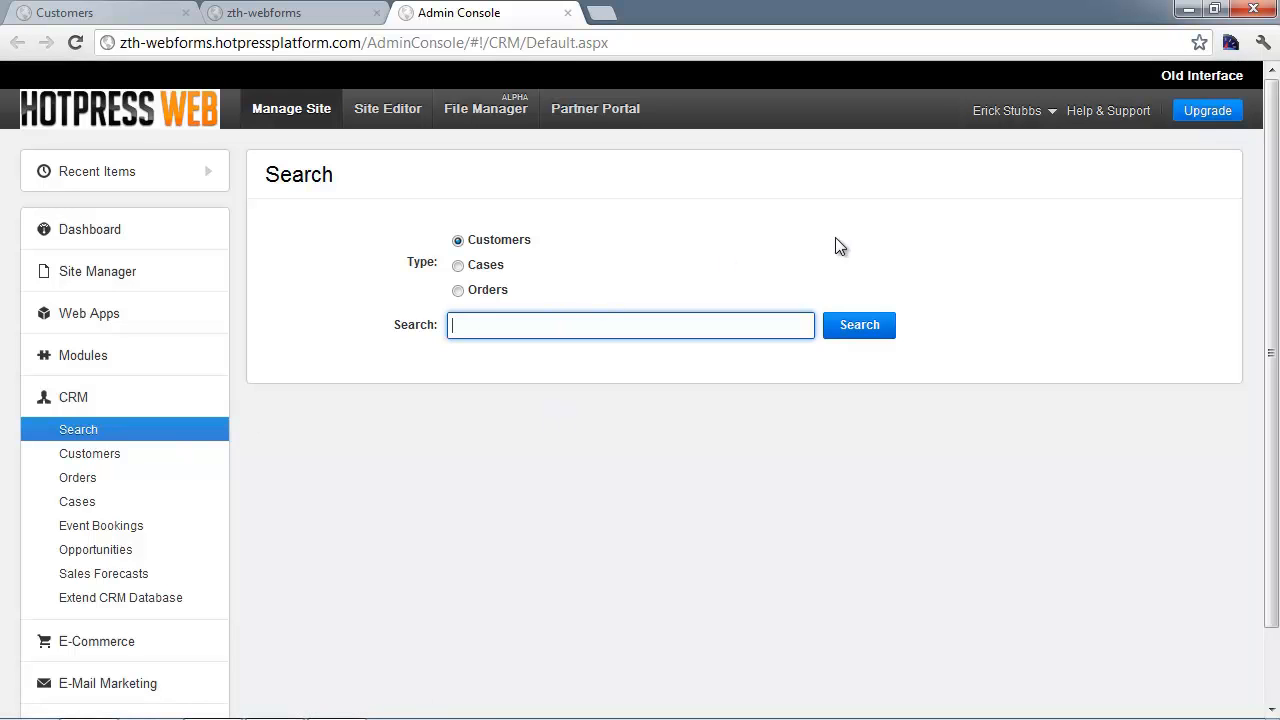
{"action": "type", "text": "@hotpressweb.com"}
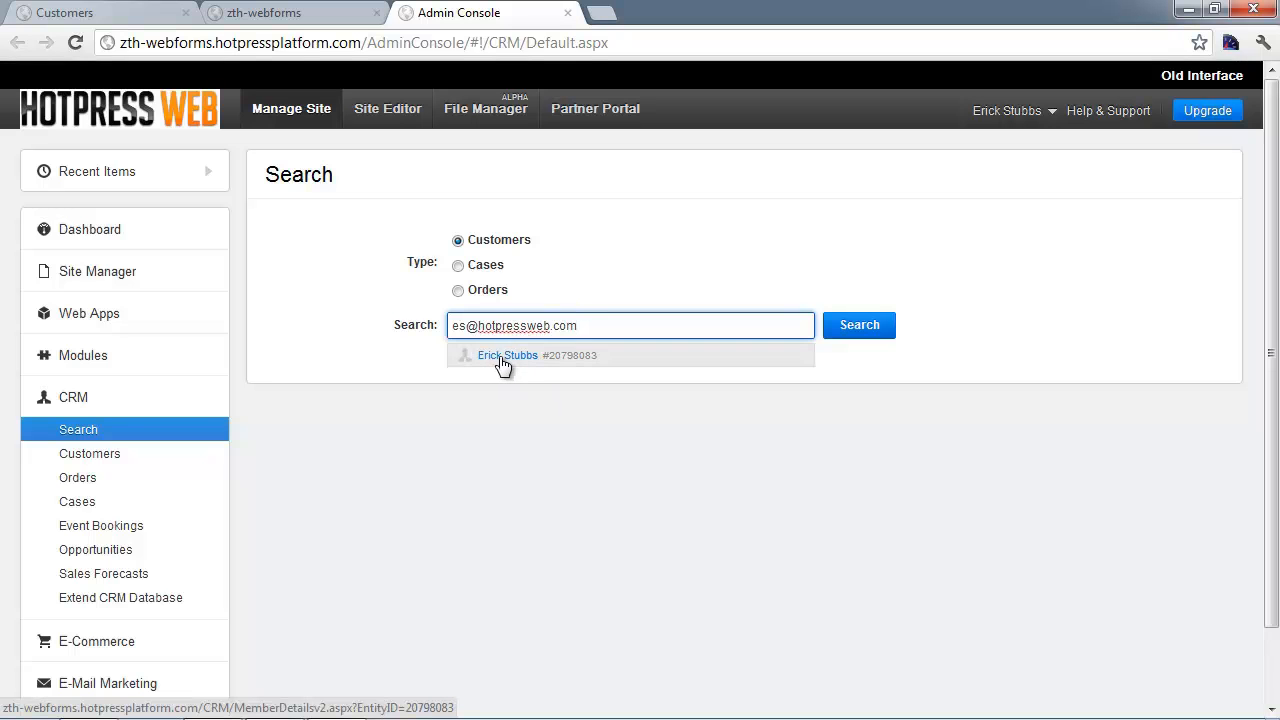
{"action": "left_click", "coordinate": [859, 326]}
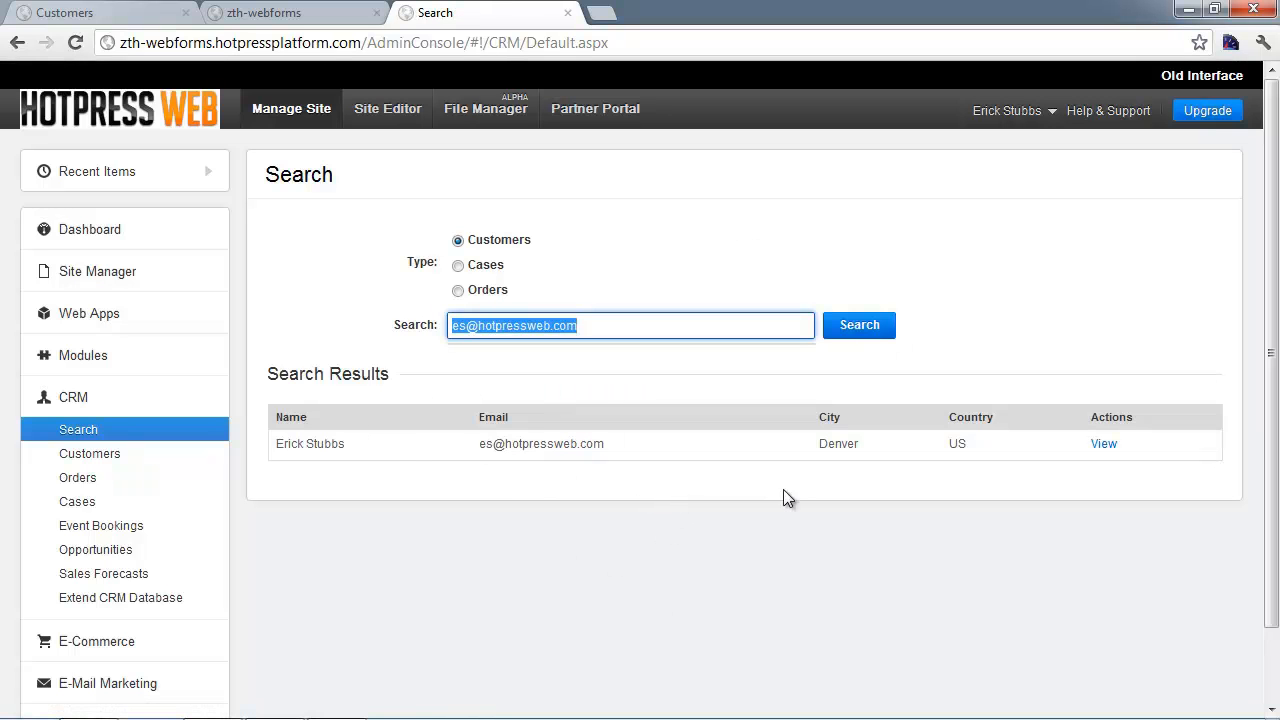
Open the matching customer's record and examine the customer ID and contact details.
{"action": "left_click", "coordinate": [1103, 446]}
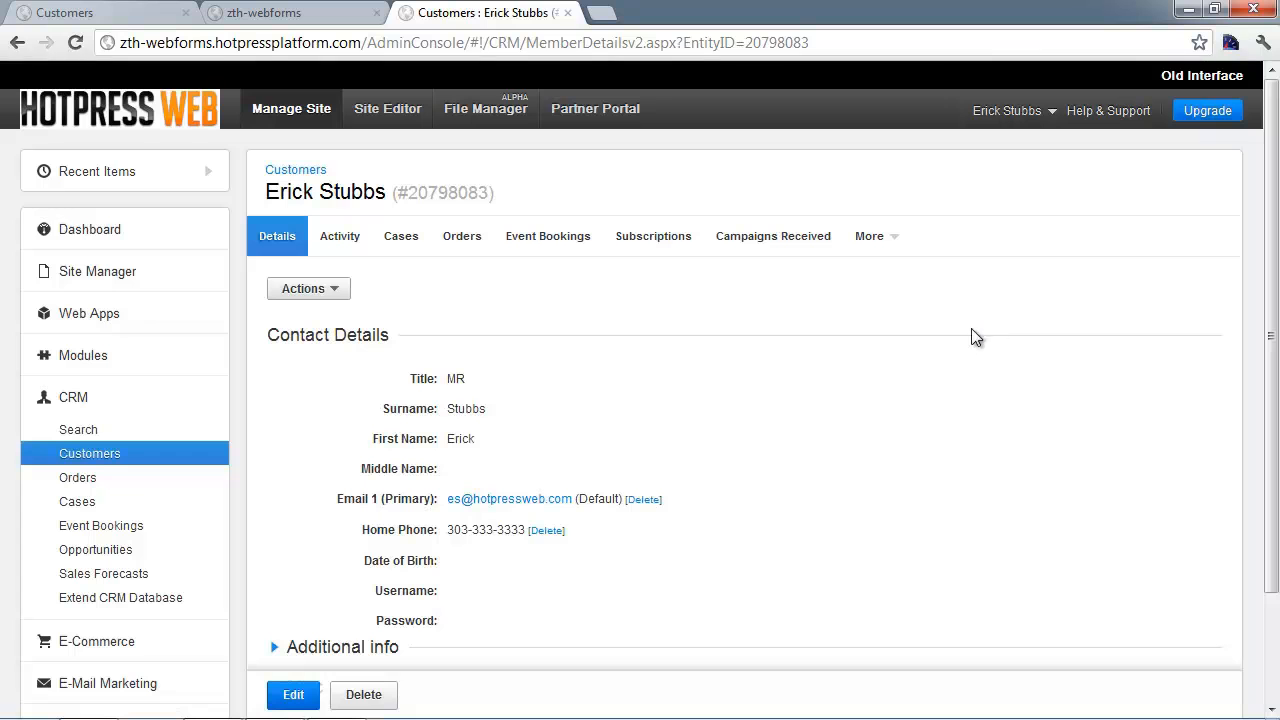
{"action": "scroll", "coordinate": [902, 418], "scroll_direction": "down", "scroll_amount": 1}
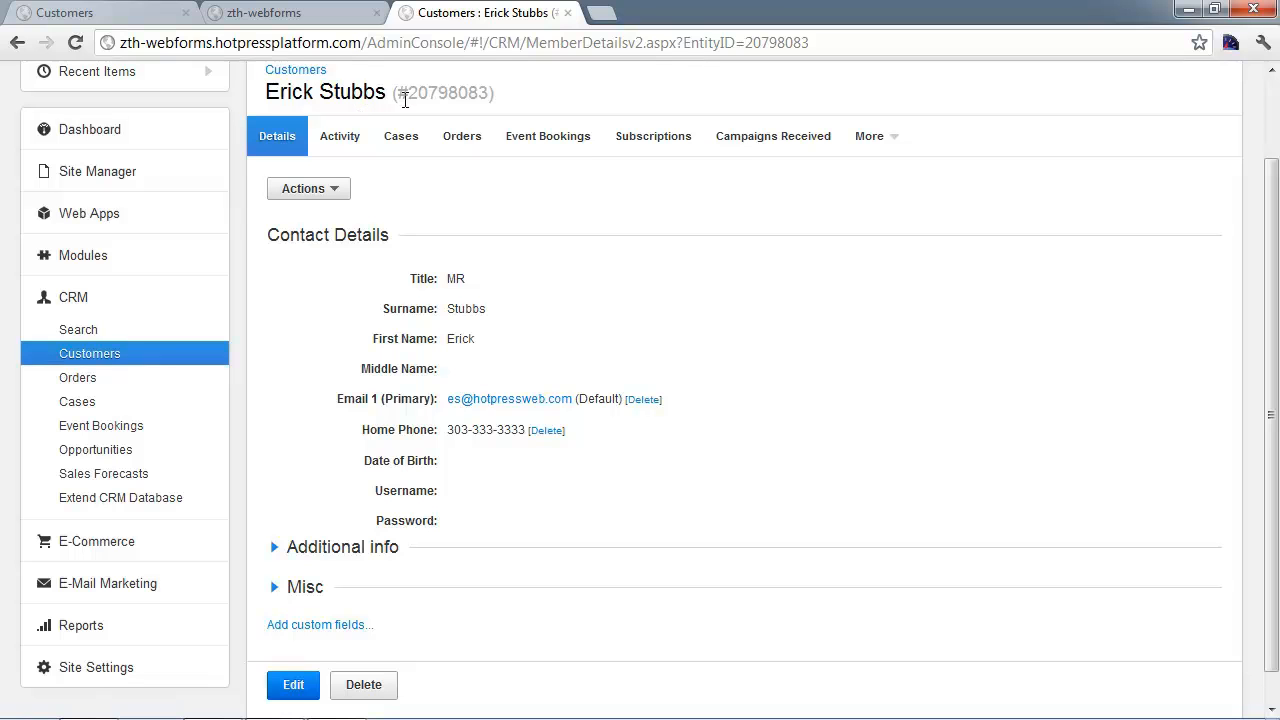
{"action": "left_click_drag", "start_coordinate": [411, 93], "coordinate": [493, 92]}
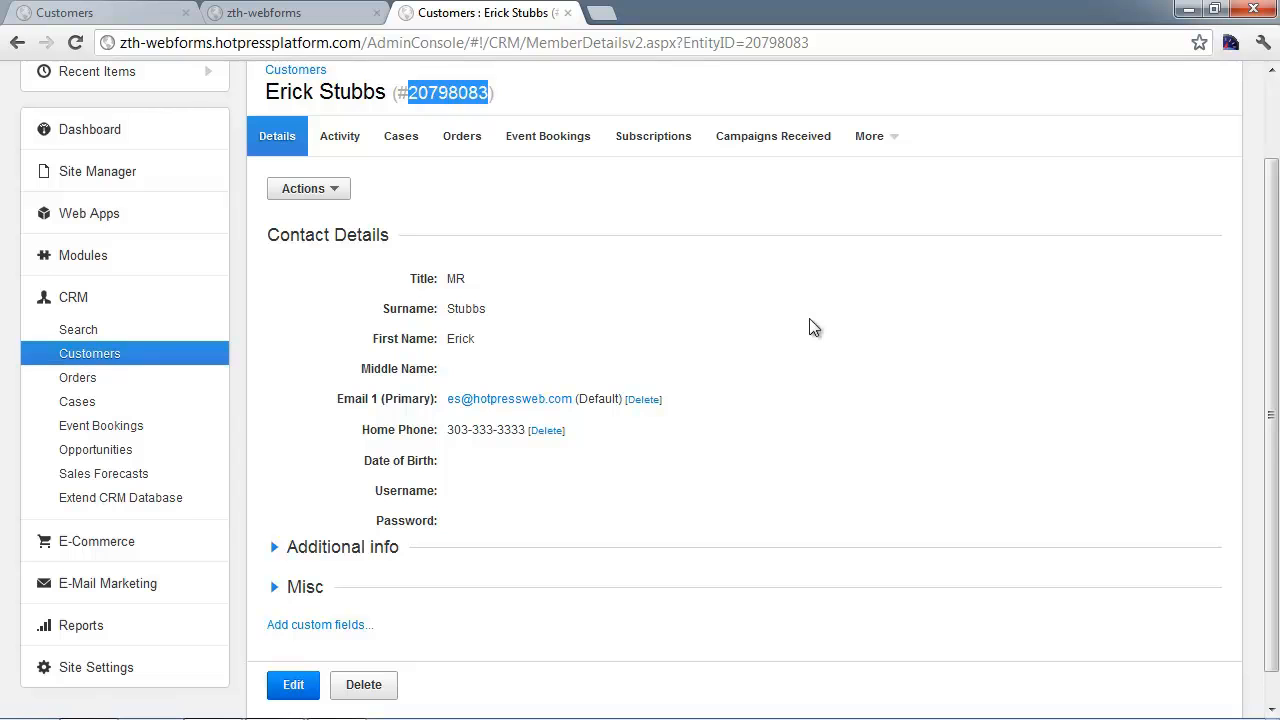
{"action": "scroll", "coordinate": [711, 294], "scroll_direction": "down", "scroll_amount": 1}
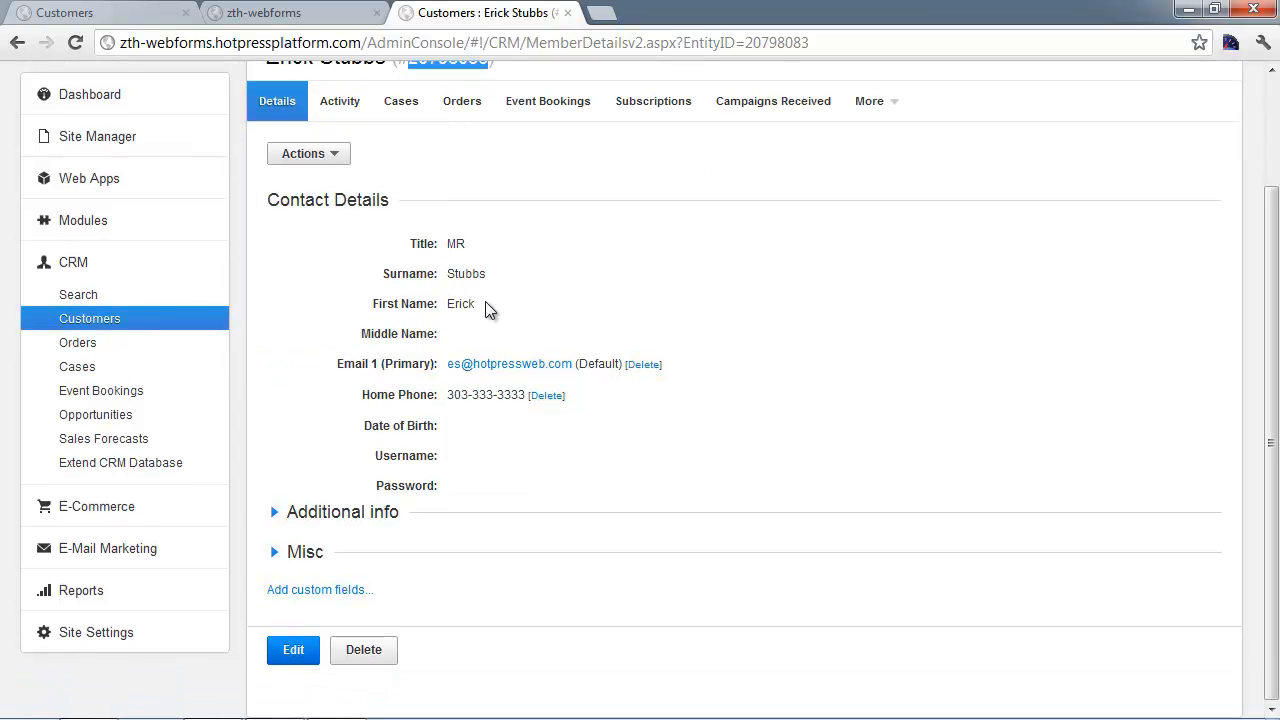
Check the customer's home phone and expand Additional info to examine the home address, customer type, lead source, industry and rating.
{"action": "left_click_drag", "start_coordinate": [446, 394], "coordinate": [517, 398]}
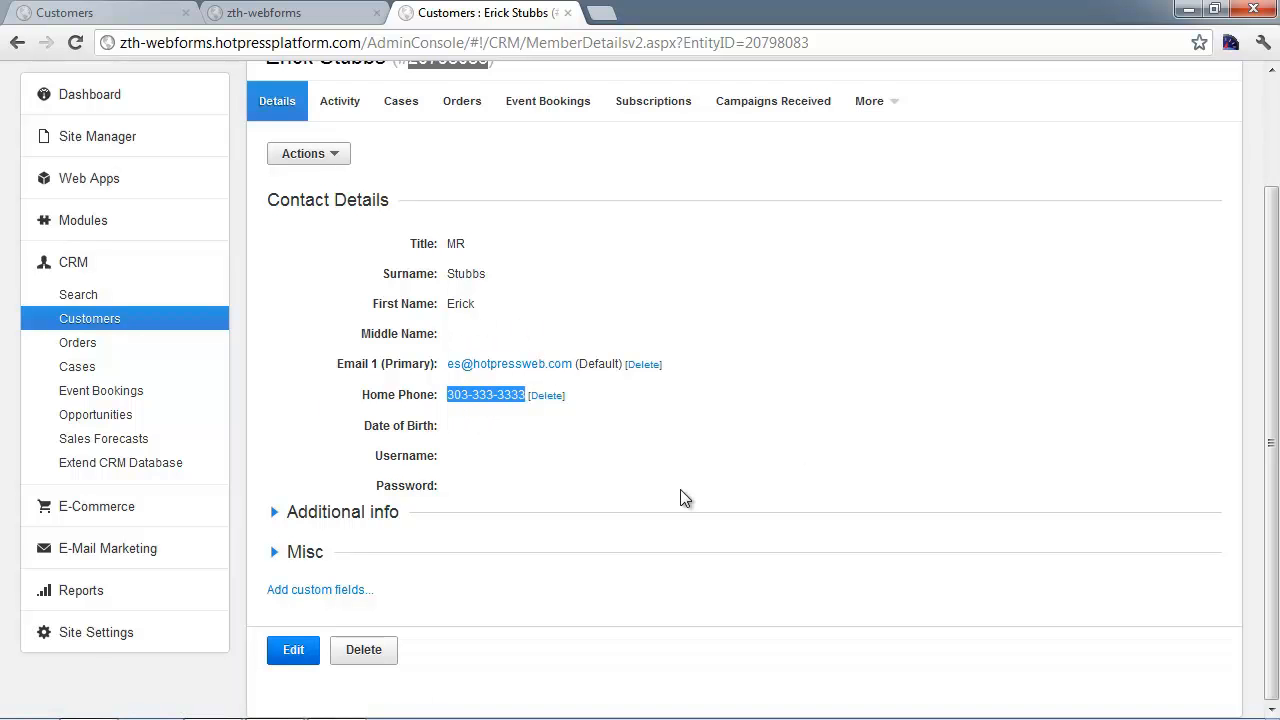
{"action": "left_click", "coordinate": [276, 514]}
{"action": "scroll", "coordinate": [900, 614], "scroll_direction": "down", "scroll_amount": 1}
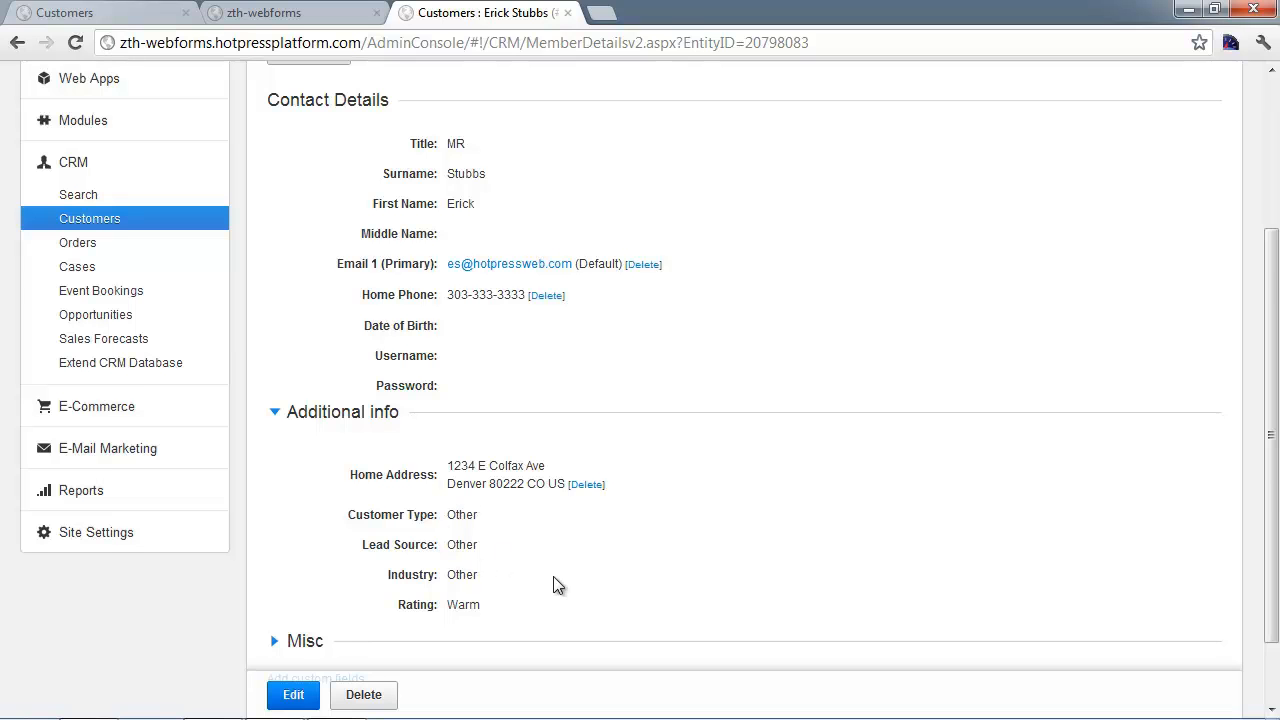
{"action": "scroll", "coordinate": [558, 565], "scroll_direction": "down", "scroll_amount": 1}
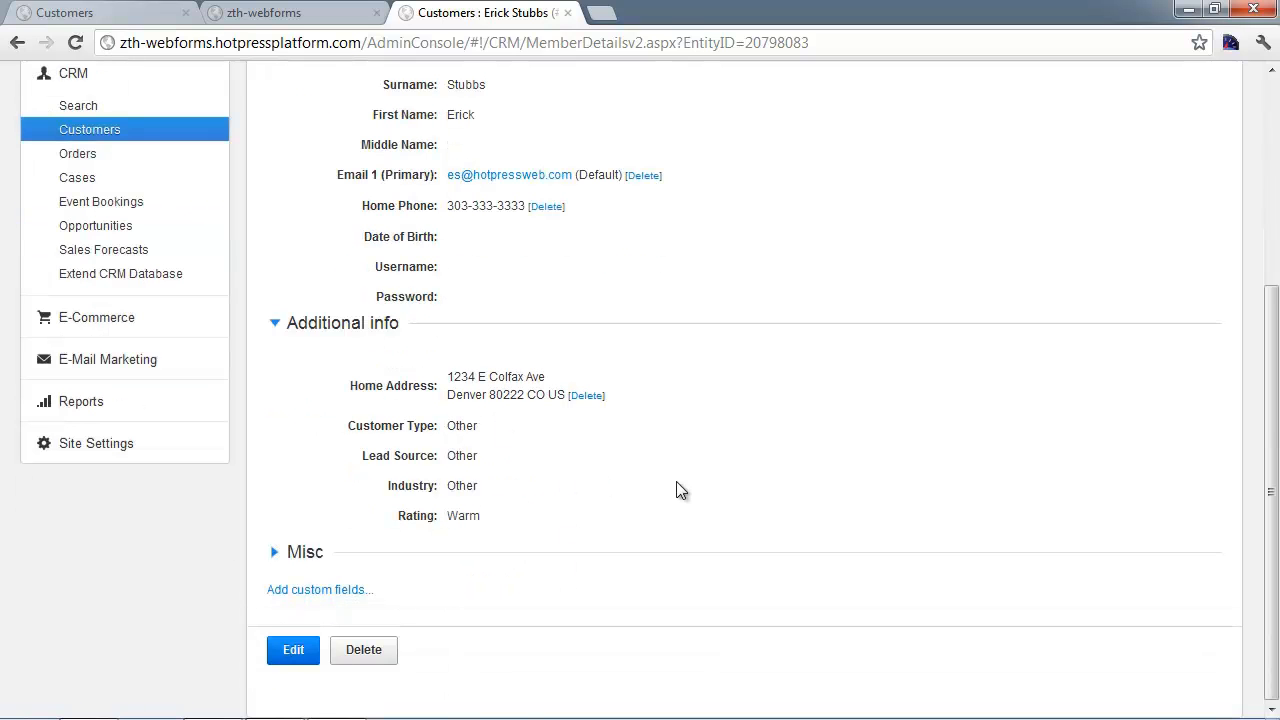
{"action": "scroll", "coordinate": [840, 487], "scroll_direction": "up", "scroll_amount": 1}
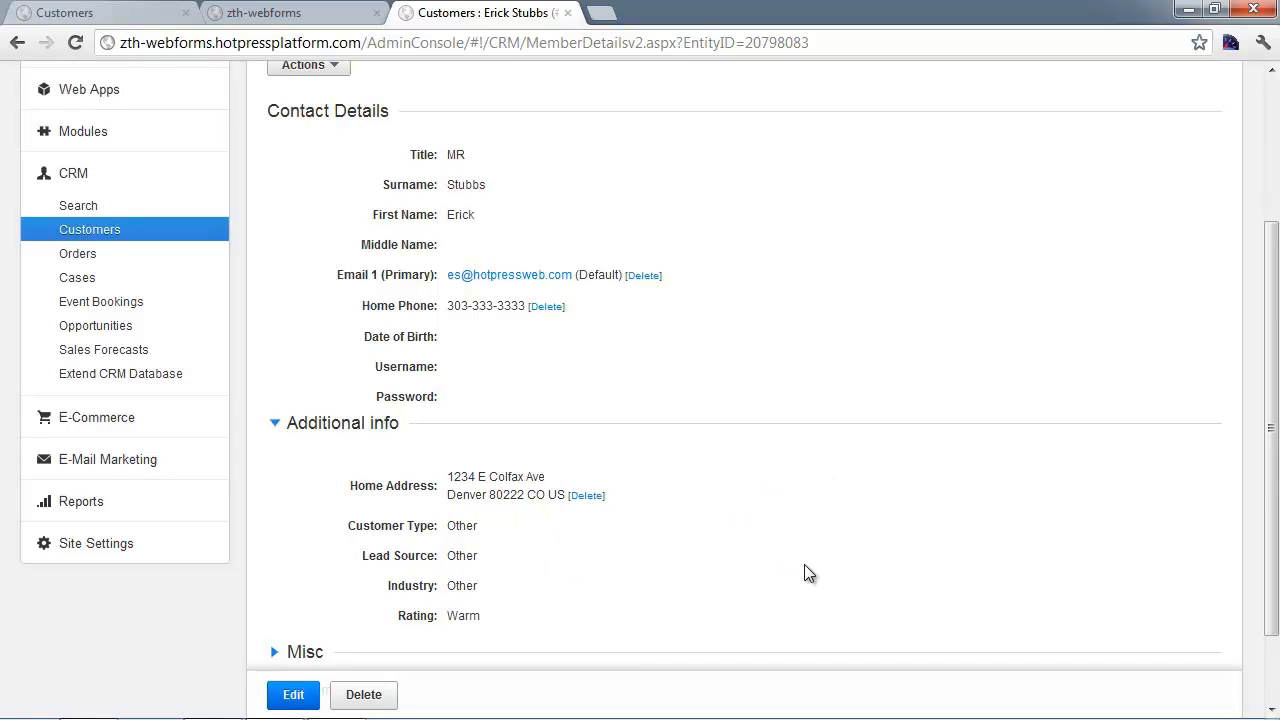
{"action": "scroll", "coordinate": [780, 545], "scroll_direction": "down", "scroll_amount": 1}
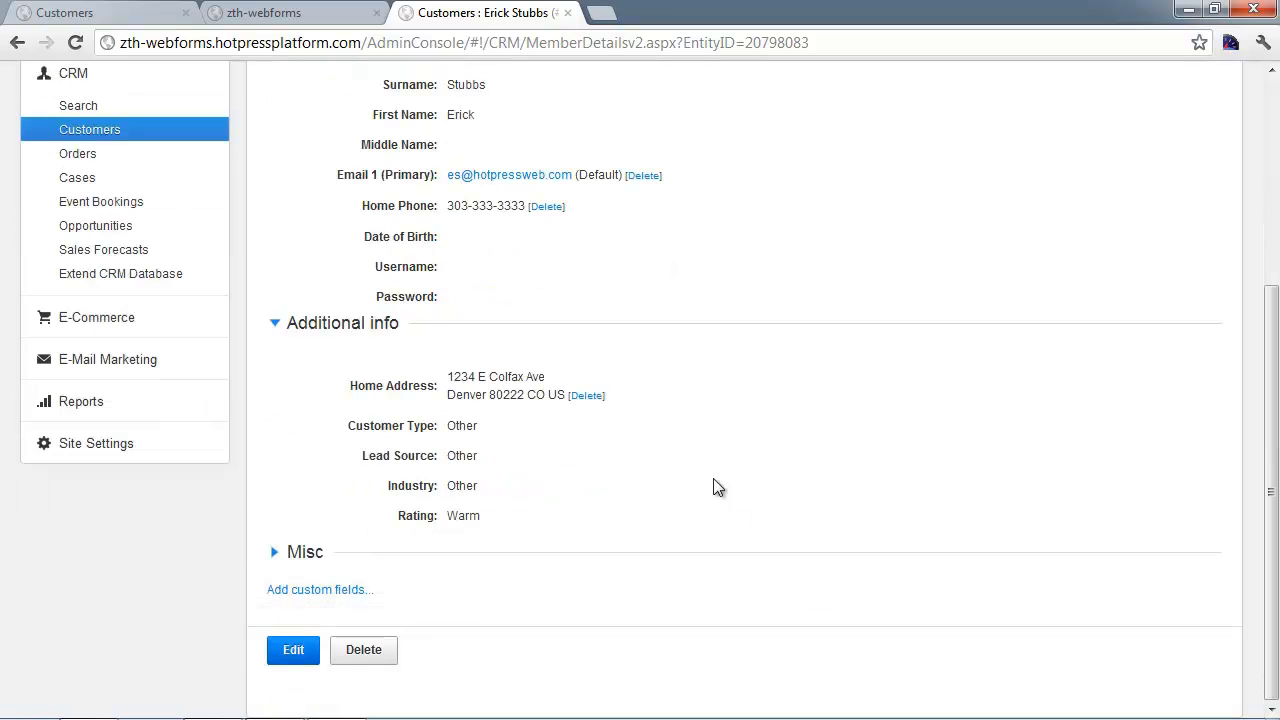
Expand the Misc section of the customer record and examine its created and last updated dates.
{"action": "left_click", "coordinate": [297, 556]}
{"action": "scroll", "coordinate": [474, 500], "scroll_direction": "down", "scroll_amount": 1}
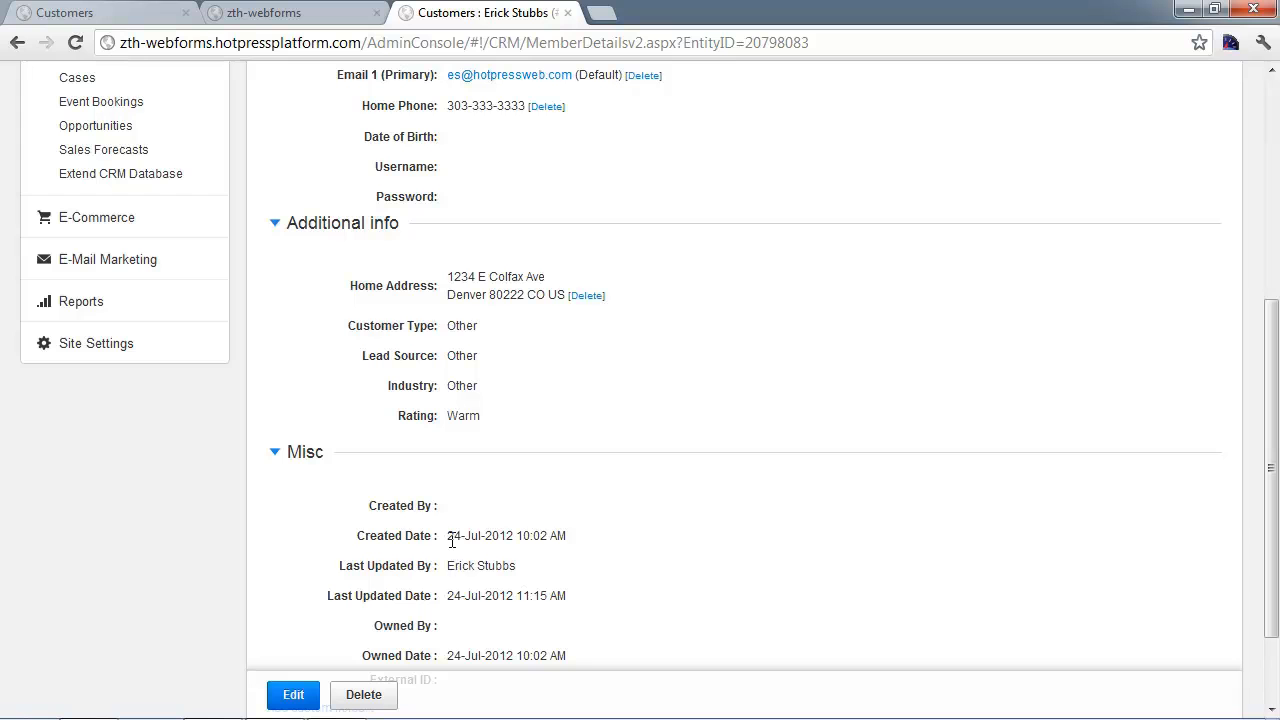
{"action": "left_click_drag", "start_coordinate": [457, 540], "coordinate": [577, 534]}
{"action": "left_click", "coordinate": [543, 597]}
{"action": "scroll", "coordinate": [608, 543], "scroll_direction": "down", "scroll_amount": 1}
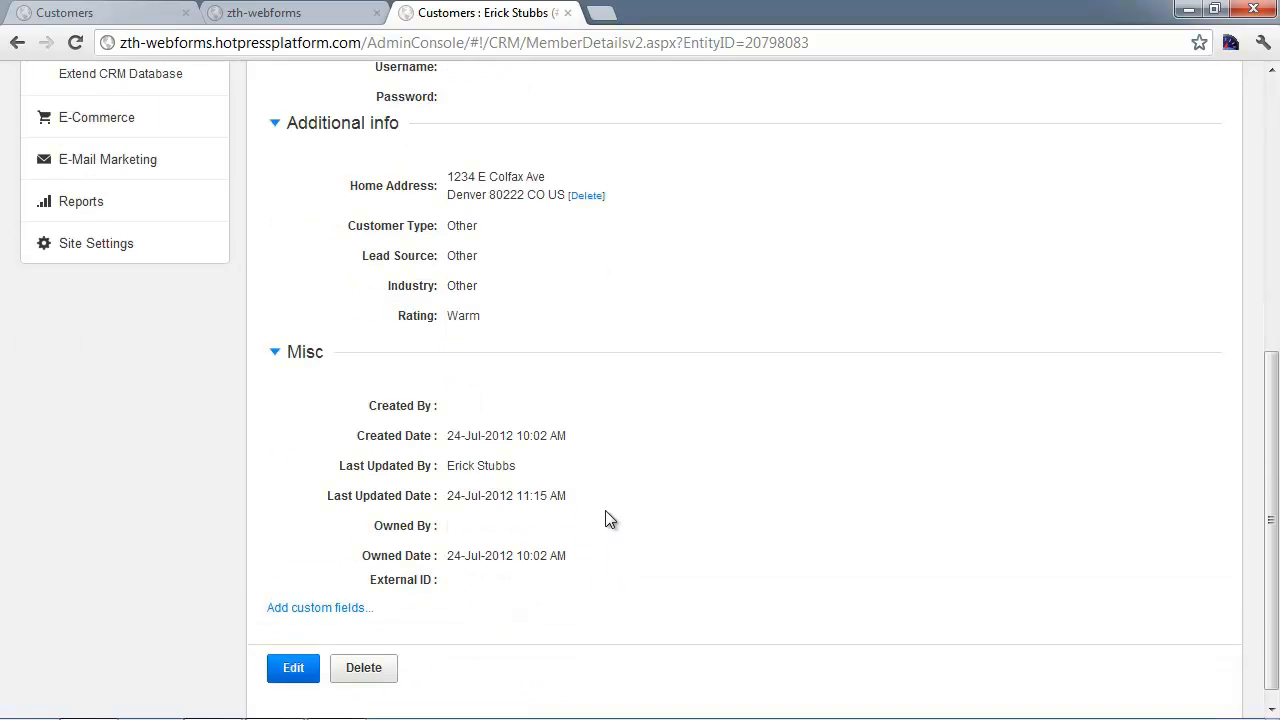
{"action": "scroll", "coordinate": [648, 545], "scroll_direction": "up", "scroll_amount": 1}
{"action": "scroll", "coordinate": [648, 545], "scroll_direction": "up", "scroll_amount": 3}
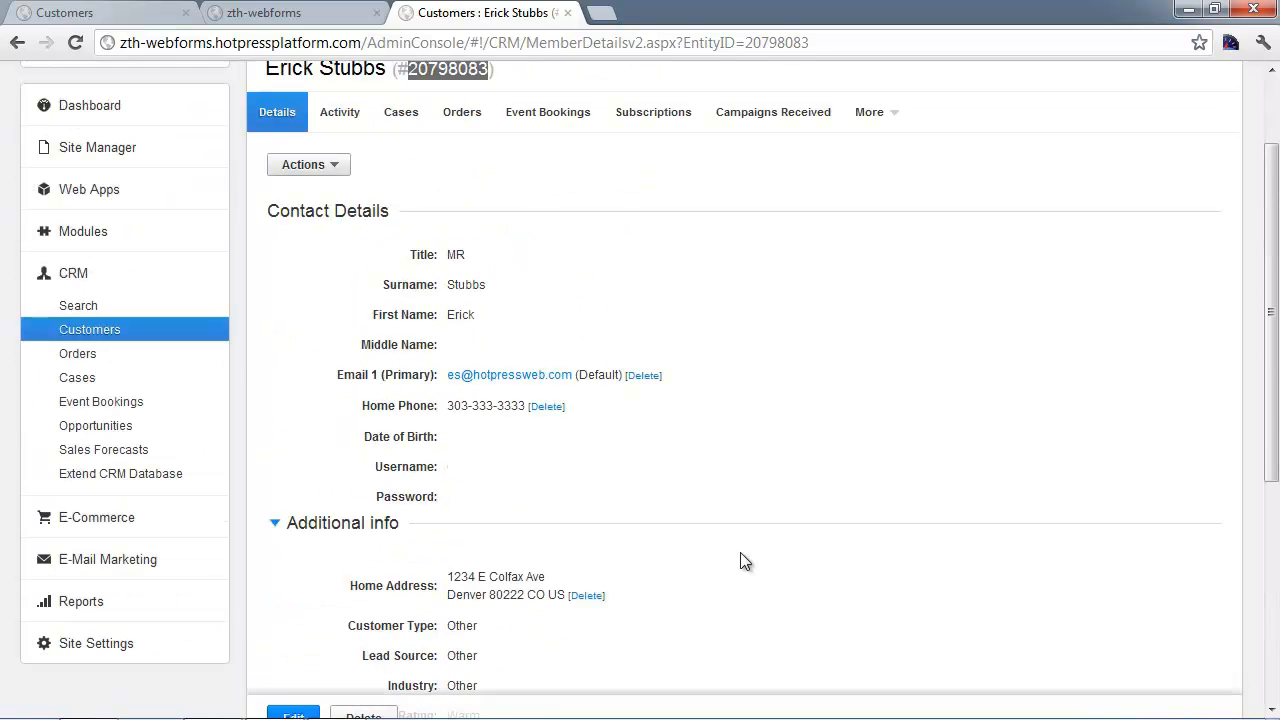
{"action": "scroll", "coordinate": [232, 597], "scroll_direction": "down", "scroll_amount": 2}
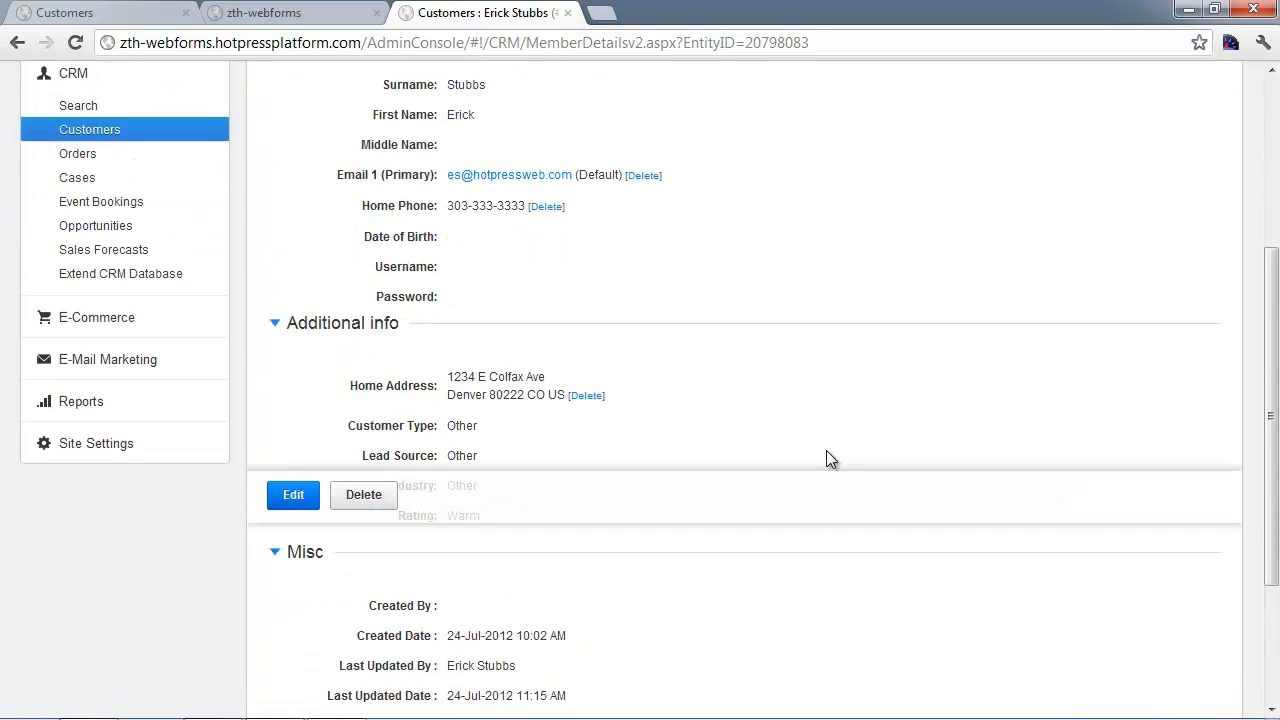
Open the customer record for editing, view the available address types, and cancel the editing.
{"action": "left_click", "coordinate": [296, 690]}
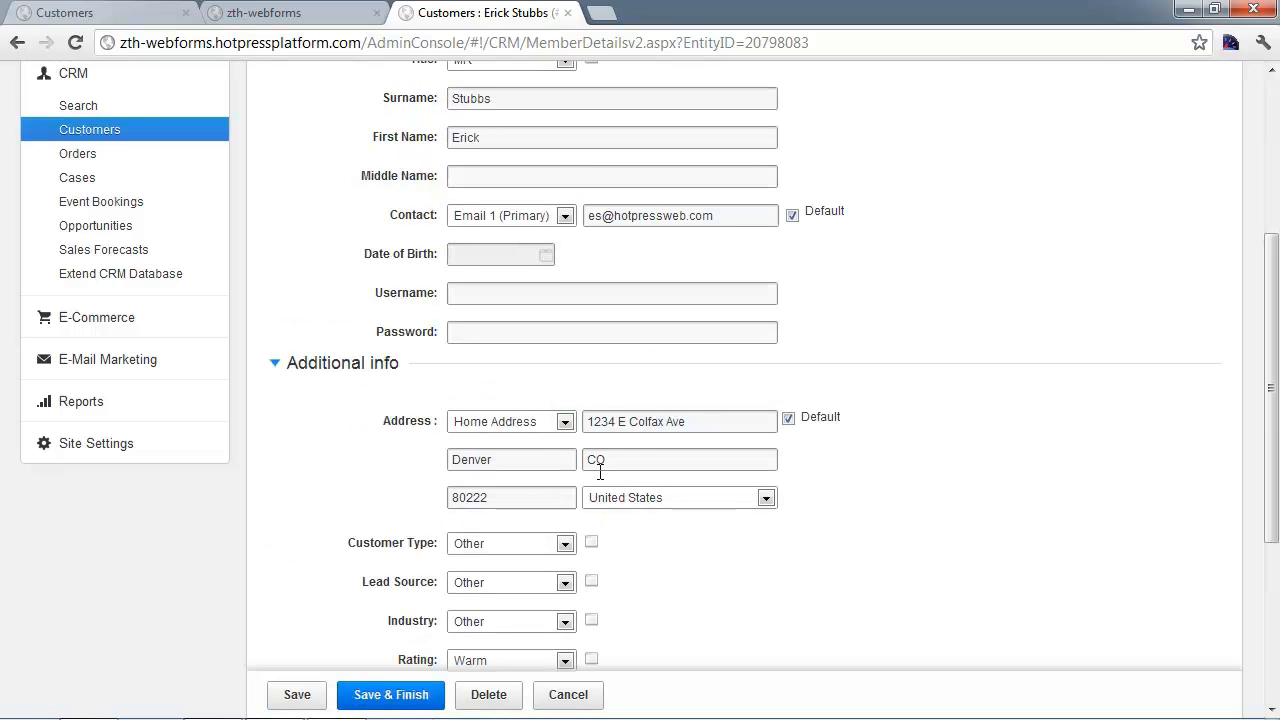
{"action": "left_click", "coordinate": [564, 421]}
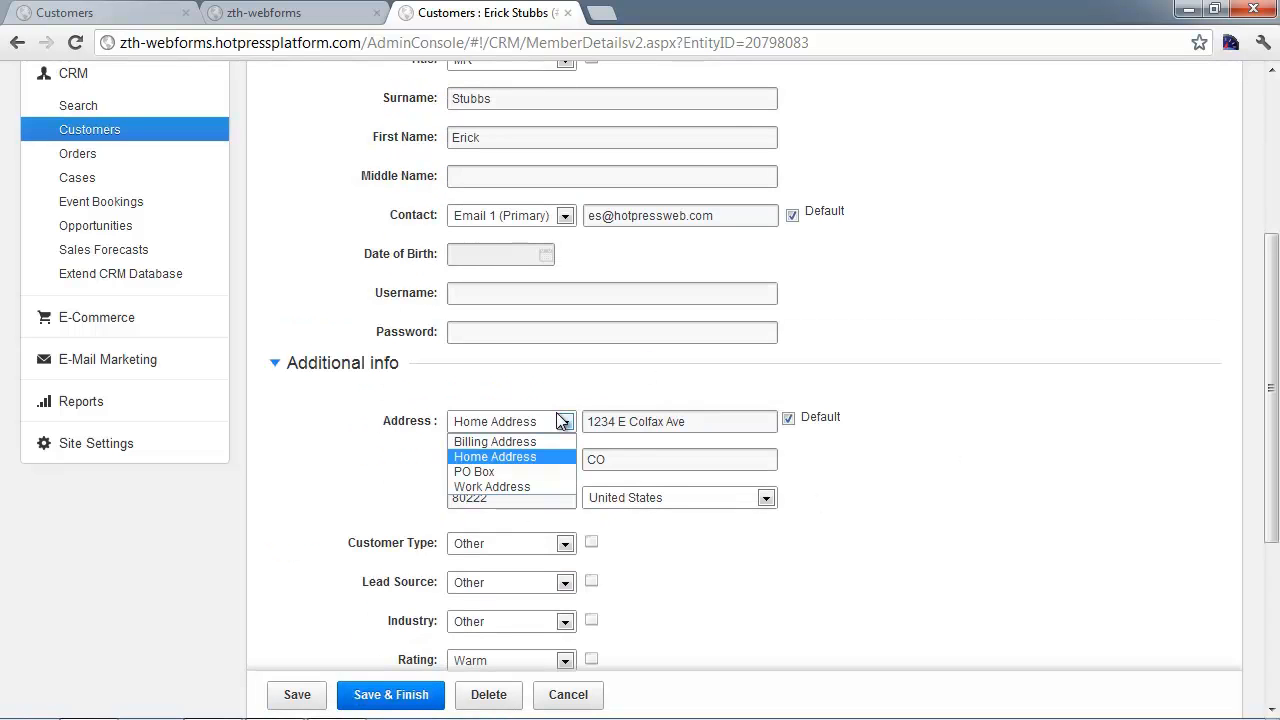
{"action": "left_click", "coordinate": [1030, 580]}
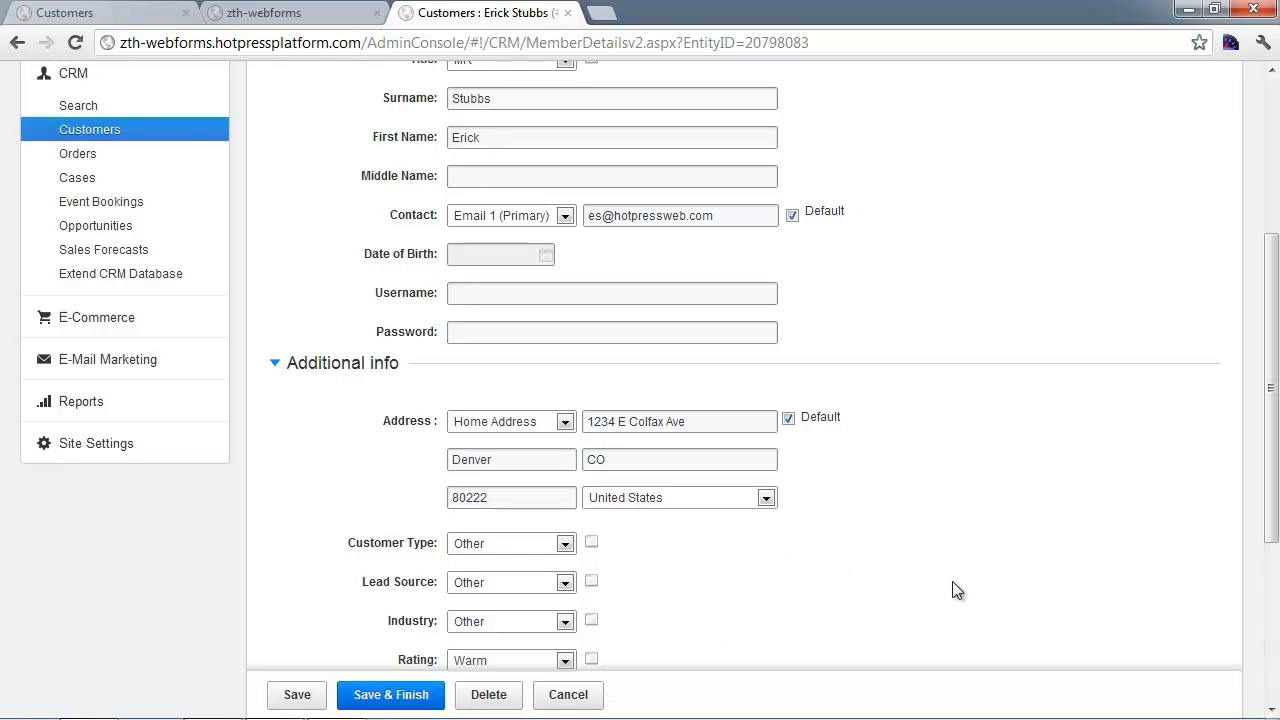
{"action": "left_click", "coordinate": [580, 690]}
{"action": "left_click", "coordinate": [670, 391]}
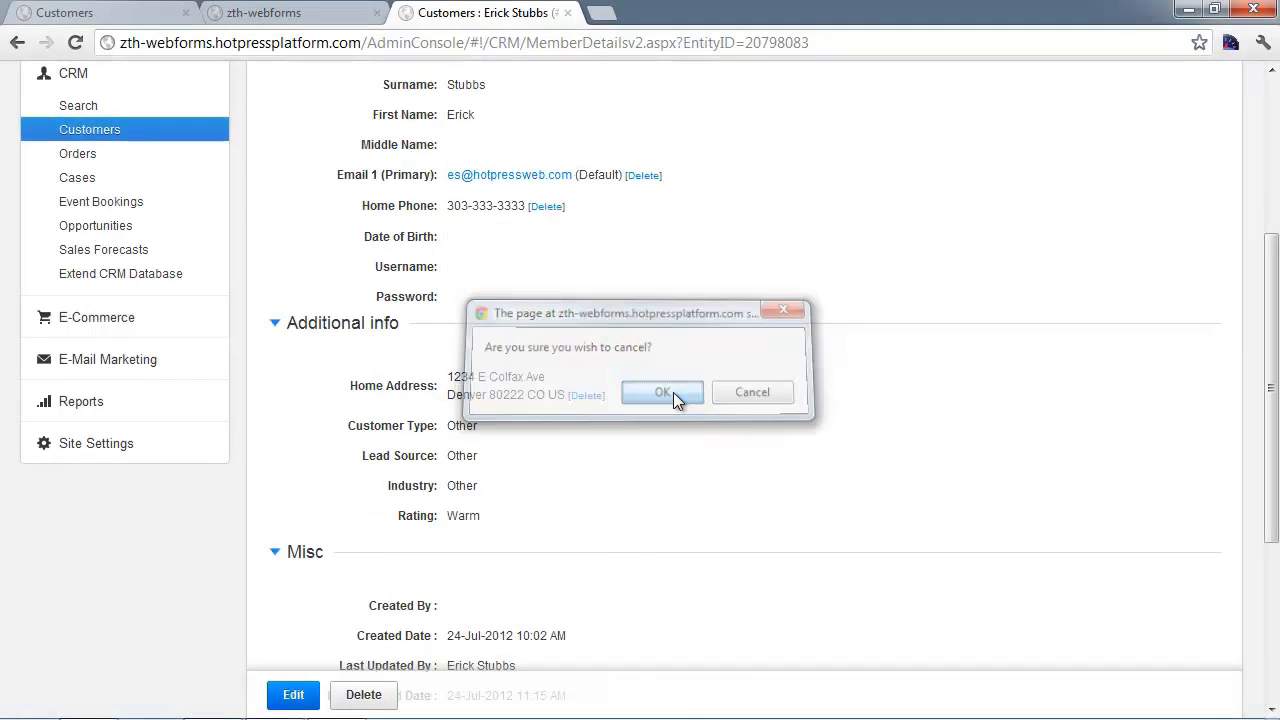
Reopen the closed Test Page preview and check the e-mail address entered in its web form.
{"action": "key", "text": "ctrl+shift+t"}
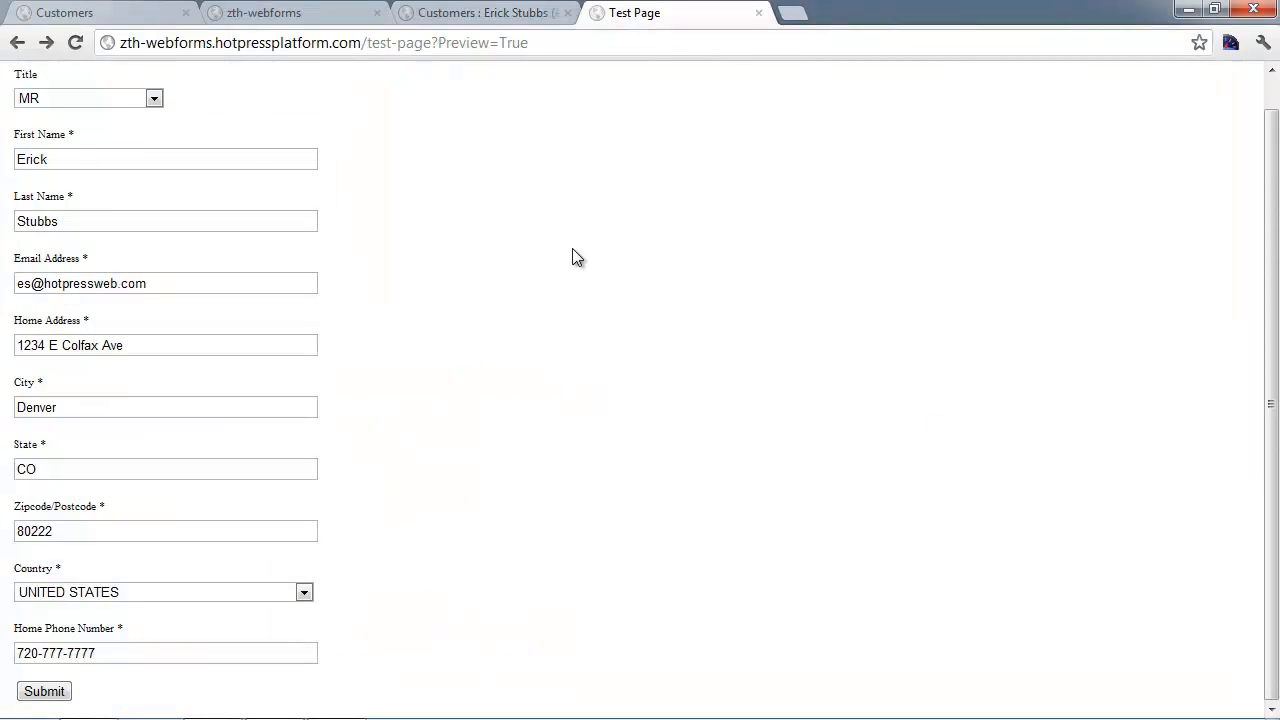
{"action": "left_click_drag", "start_coordinate": [205, 290], "coordinate": [5, 276]}
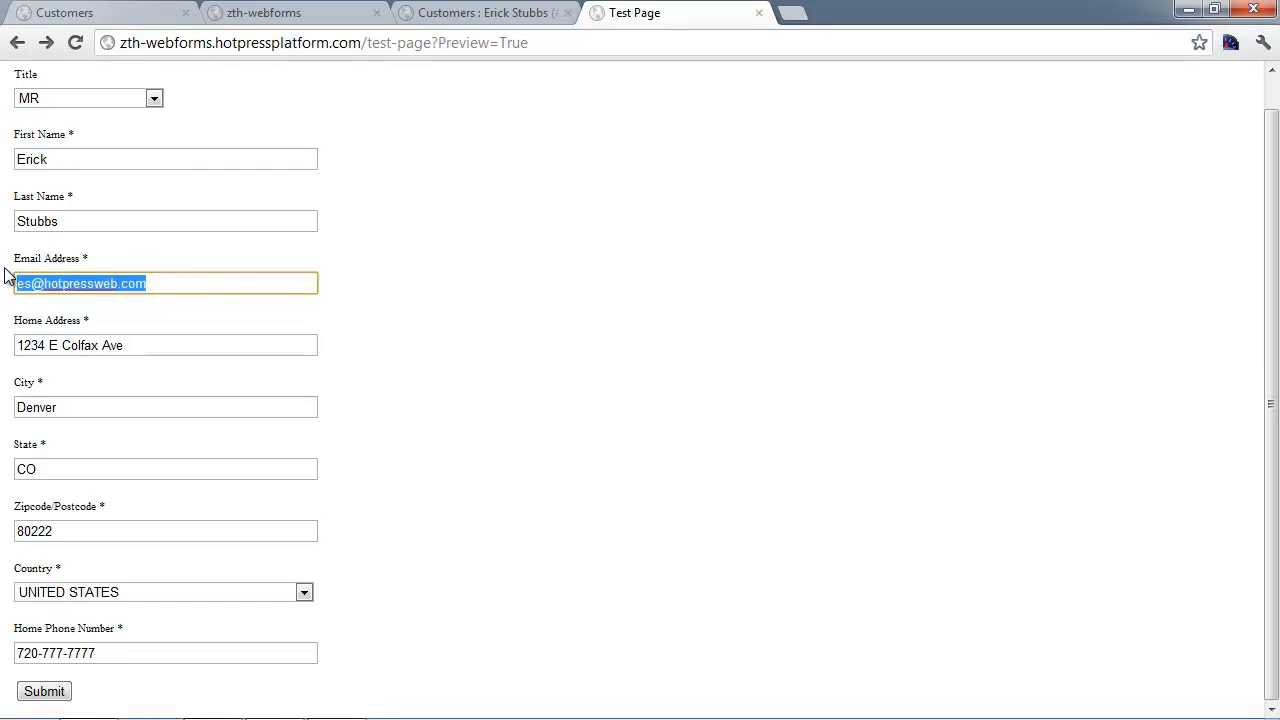
{"action": "left_click", "coordinate": [193, 277]}
{"action": "left_click", "coordinate": [651, 279]}
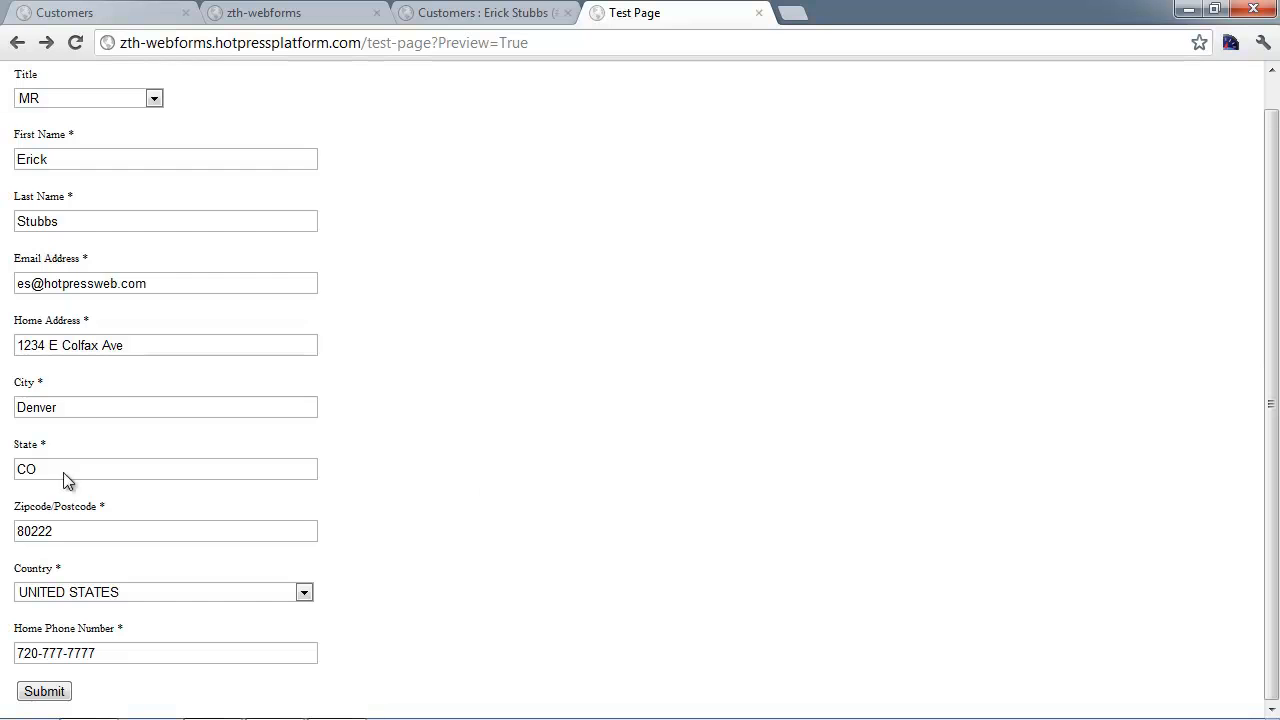
Check the home phone number entered in the test form and submit the form.
{"action": "left_click", "coordinate": [154, 654]}
{"action": "left_click_drag", "start_coordinate": [100, 652], "coordinate": [10, 652]}
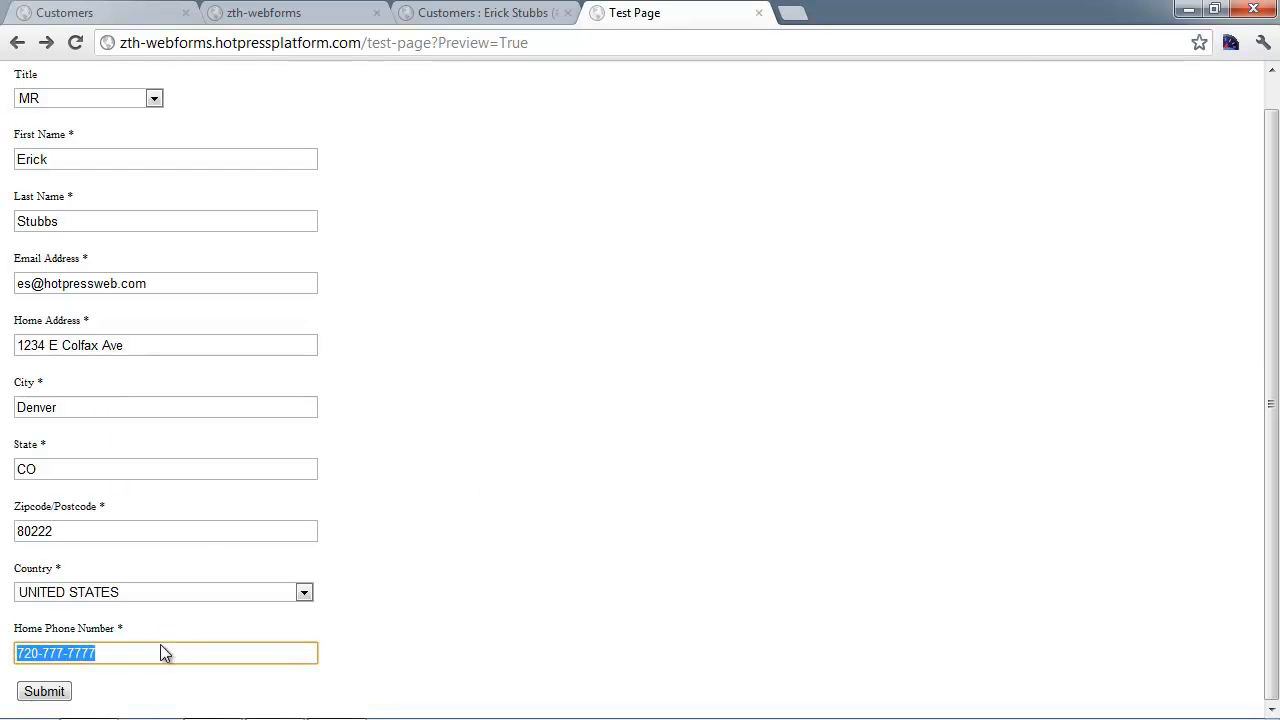
{"action": "left_click", "coordinate": [153, 656]}
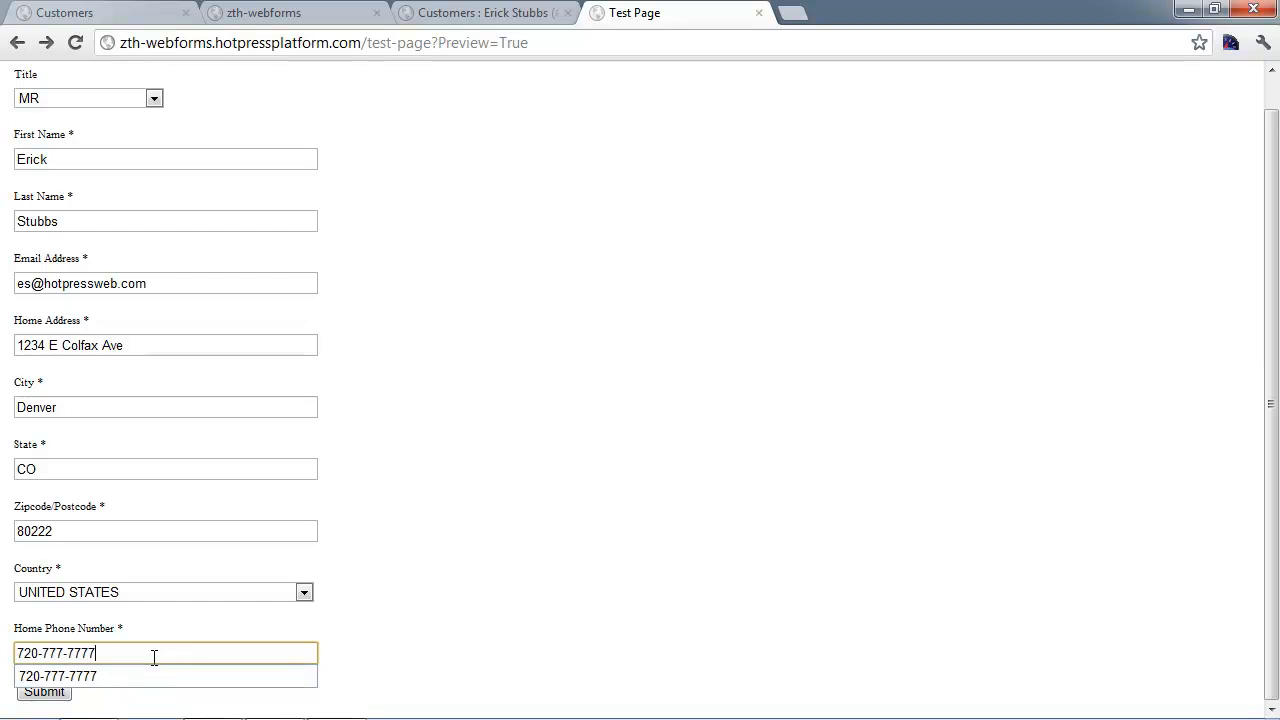
{"action": "left_click", "coordinate": [400, 660]}
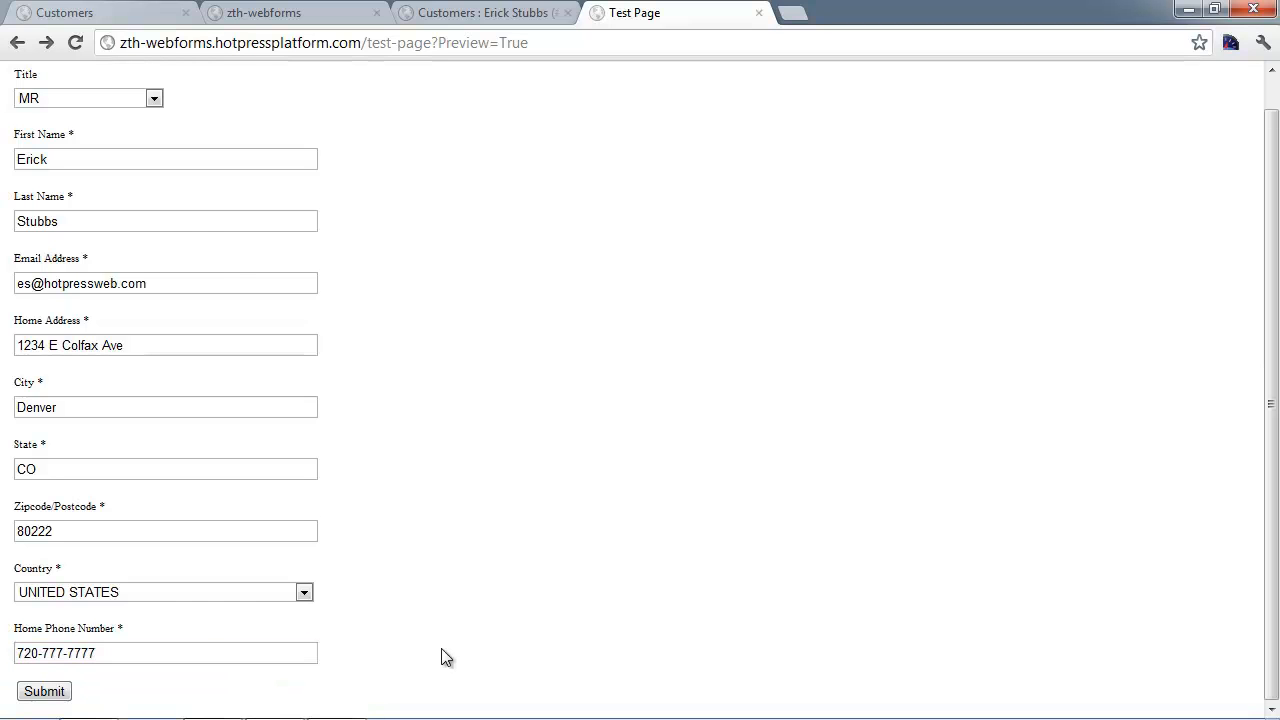
{"action": "left_click_drag", "start_coordinate": [123, 652], "coordinate": [8, 655]}
{"action": "left_click", "coordinate": [129, 652]}
{"action": "left_click", "coordinate": [603, 609]}
{"action": "left_click", "coordinate": [45, 690]}
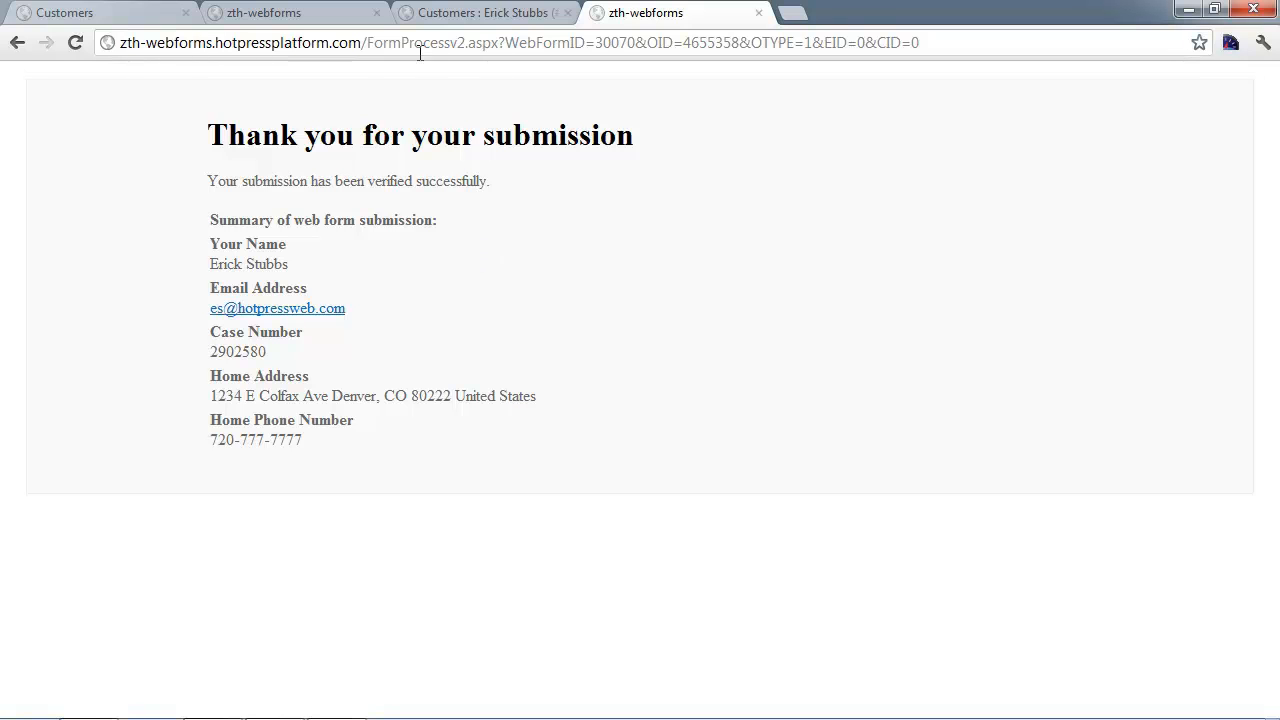
Return to the customer's CRM record, reload the customer list, and reopen the same customer's record.
{"action": "left_click", "coordinate": [495, 12]}
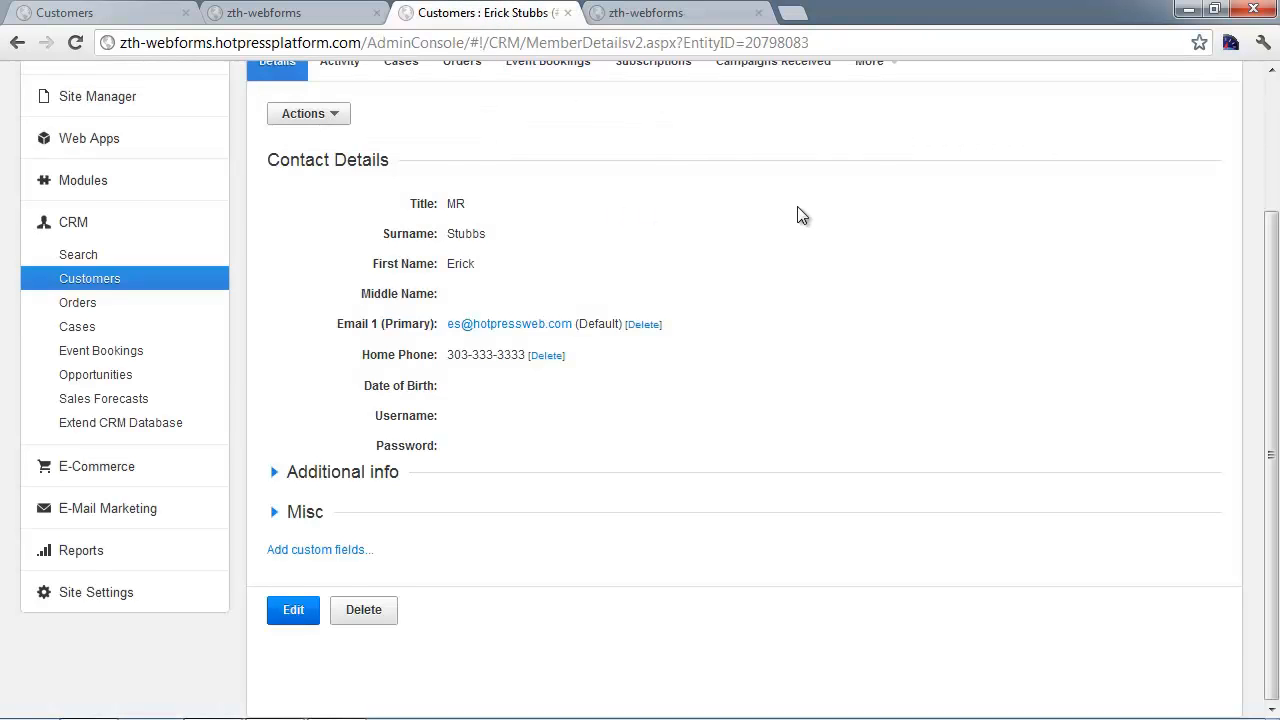
{"action": "scroll", "coordinate": [700, 220], "scroll_direction": "up", "scroll_amount": 2}
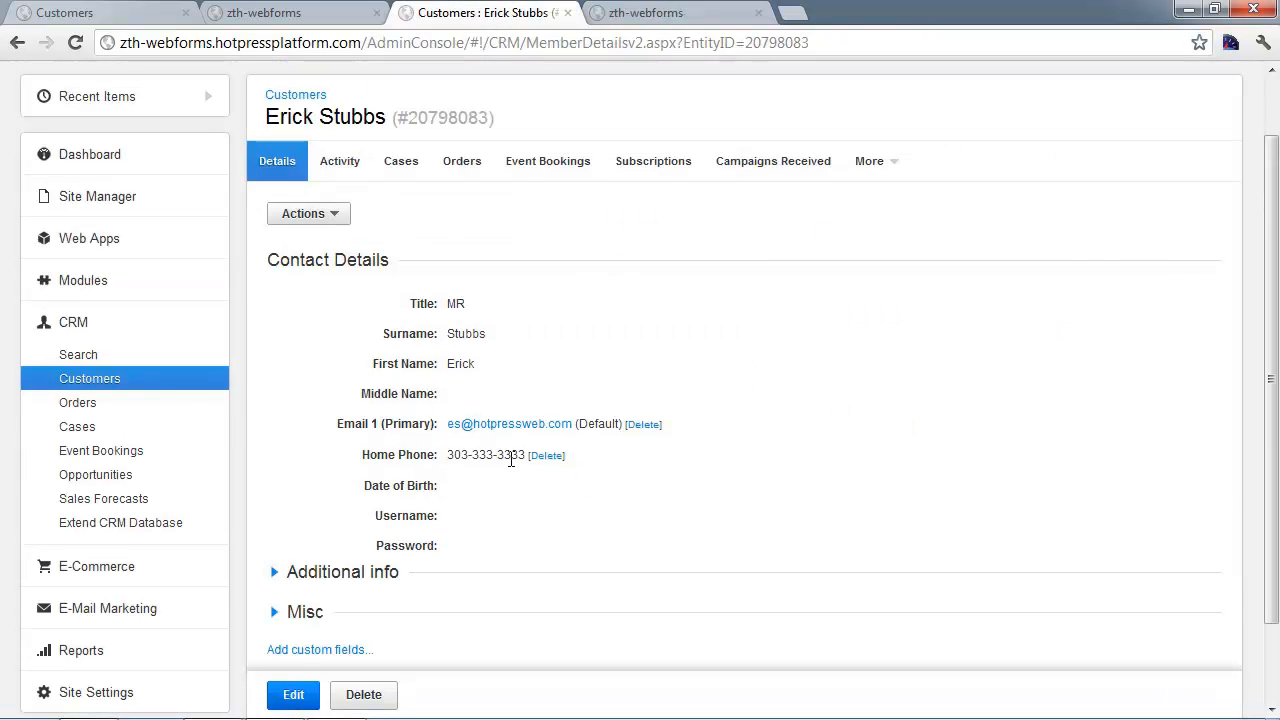
{"action": "left_click", "coordinate": [137, 380]}
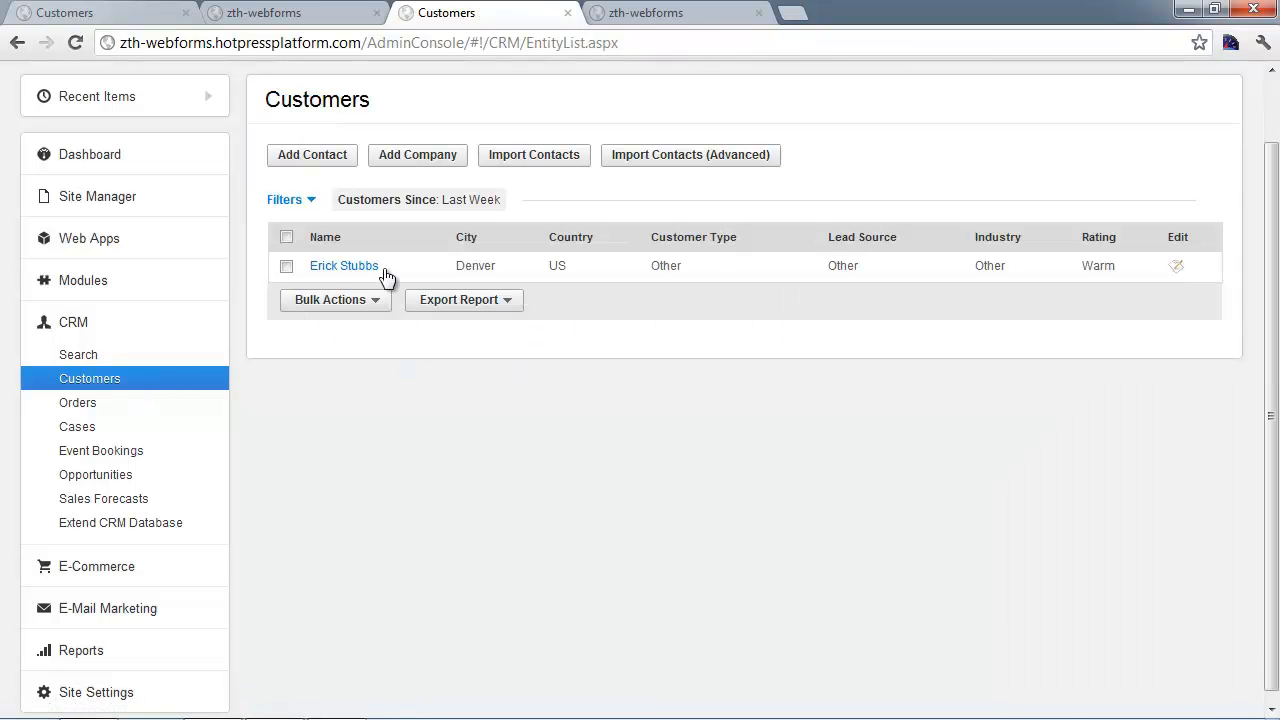
{"action": "left_click", "coordinate": [940, 286]}
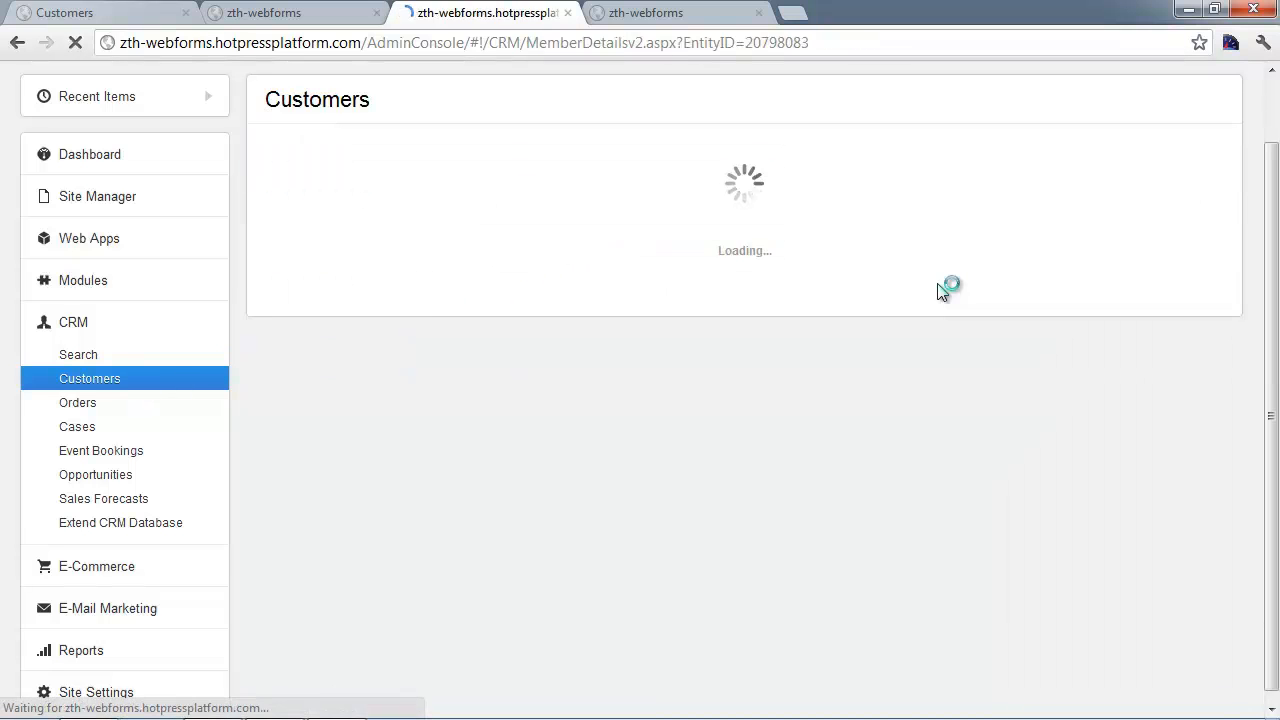